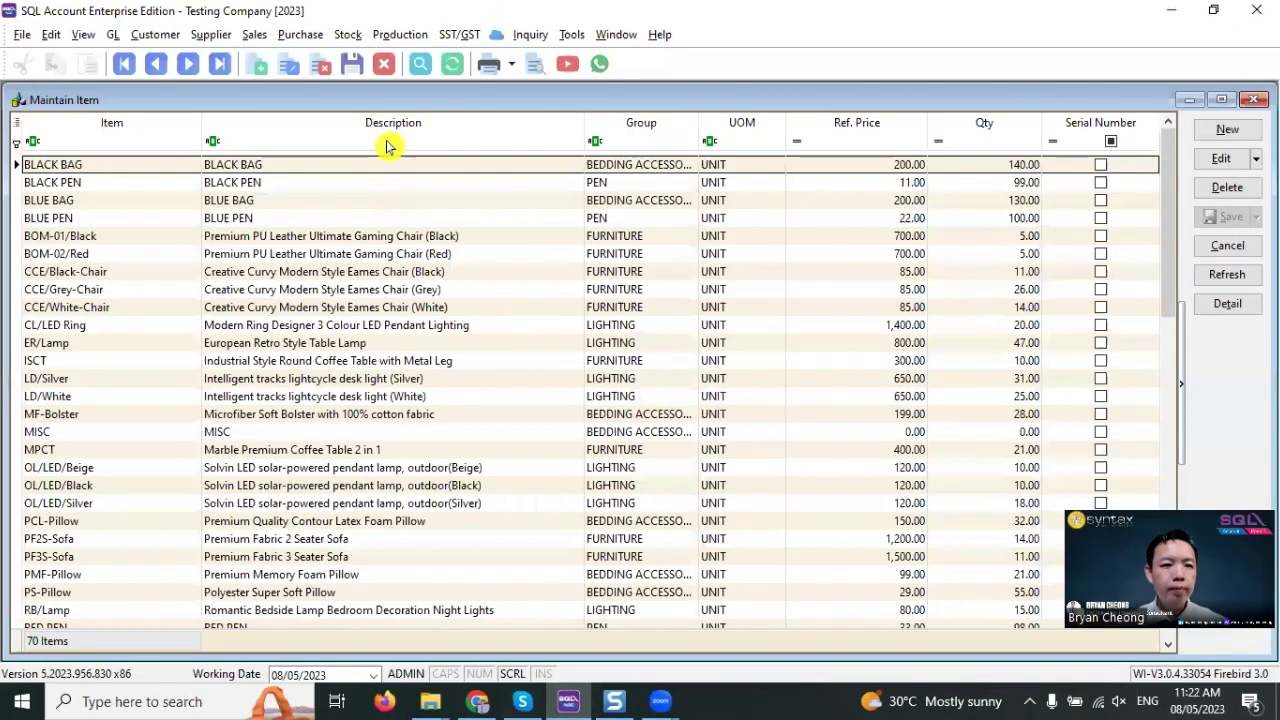
Step: Filter the stock item list by description "bag", check the quantities of the black and blue bags, and close the list
left_click(386, 140)
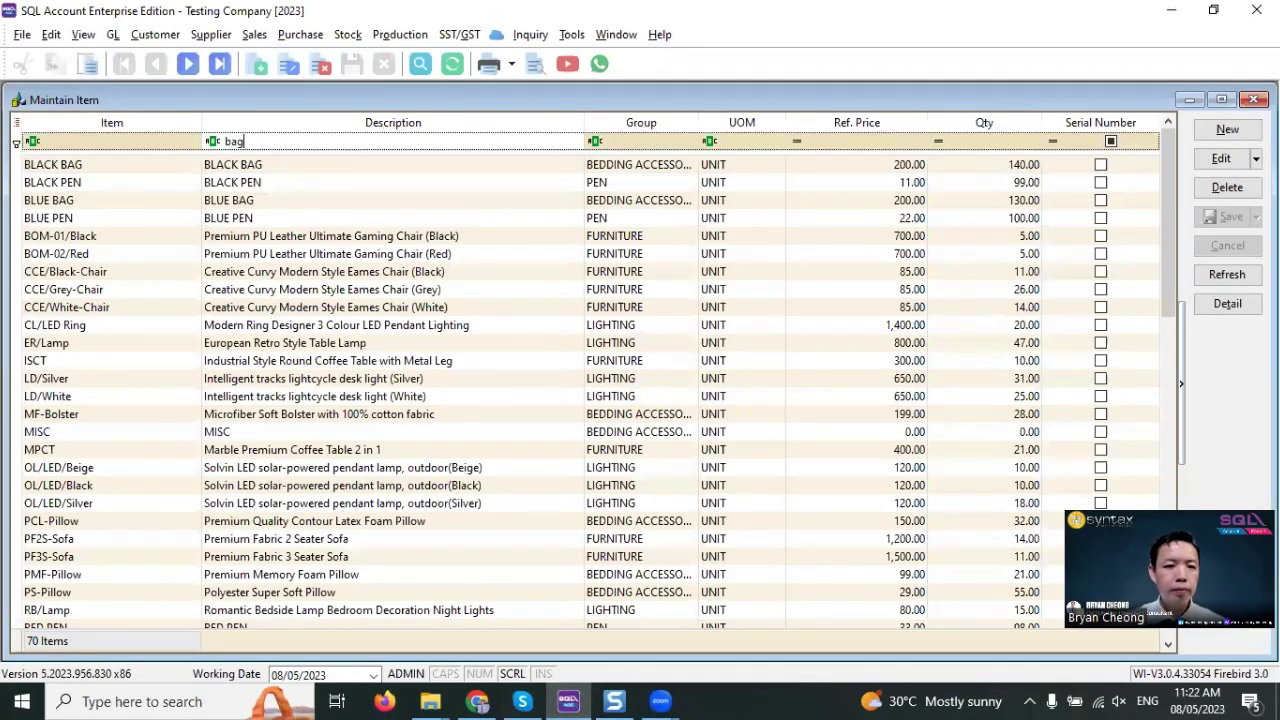
key("Return")
left_click(442, 170)
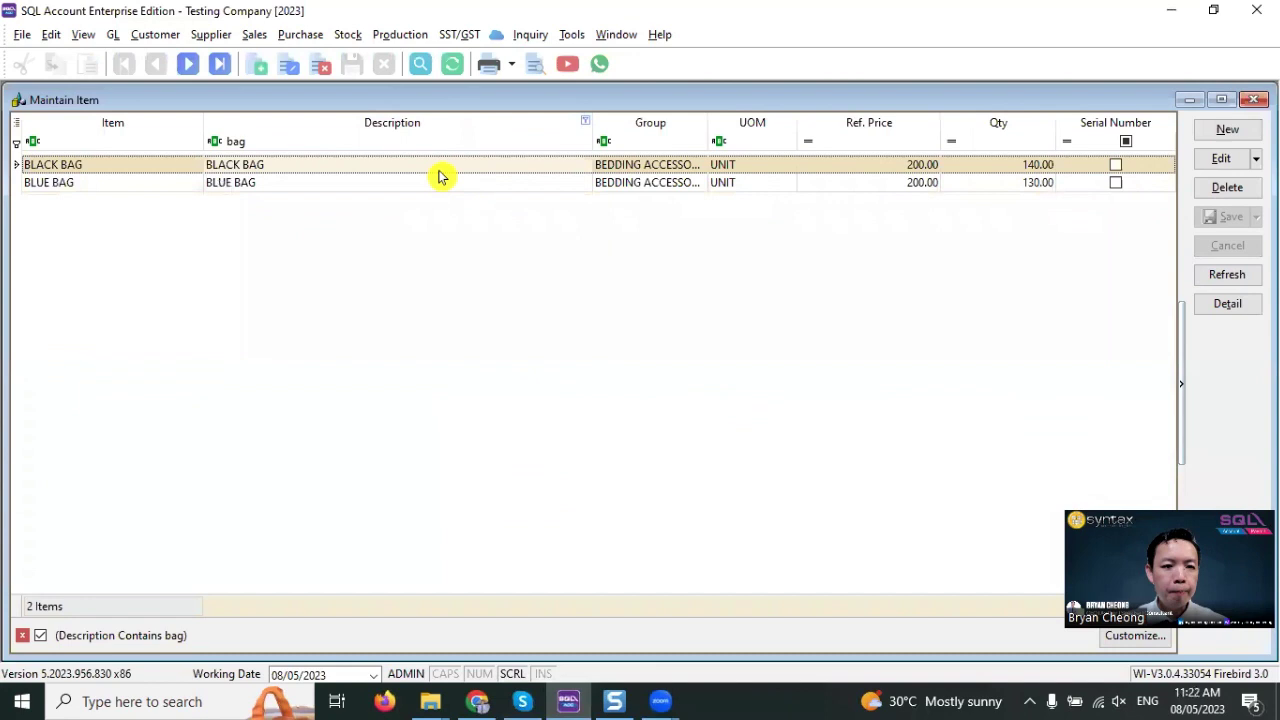
left_click(408, 186)
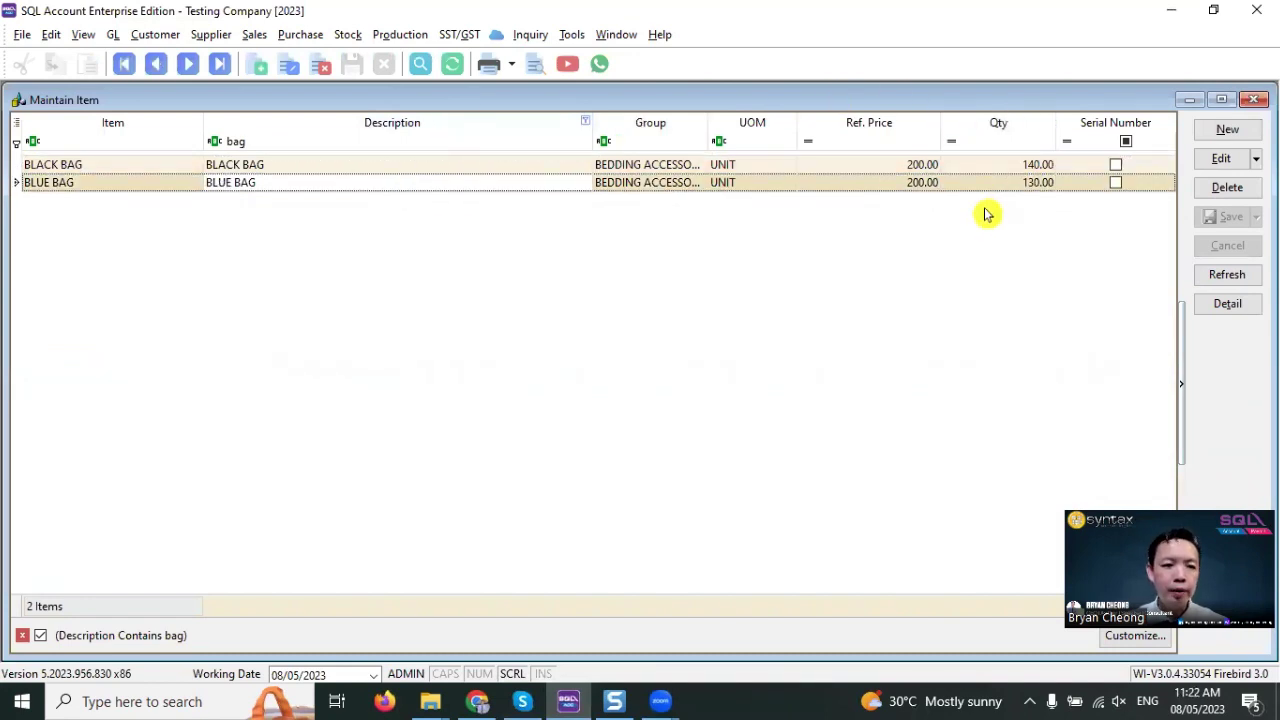
left_click(1253, 100)
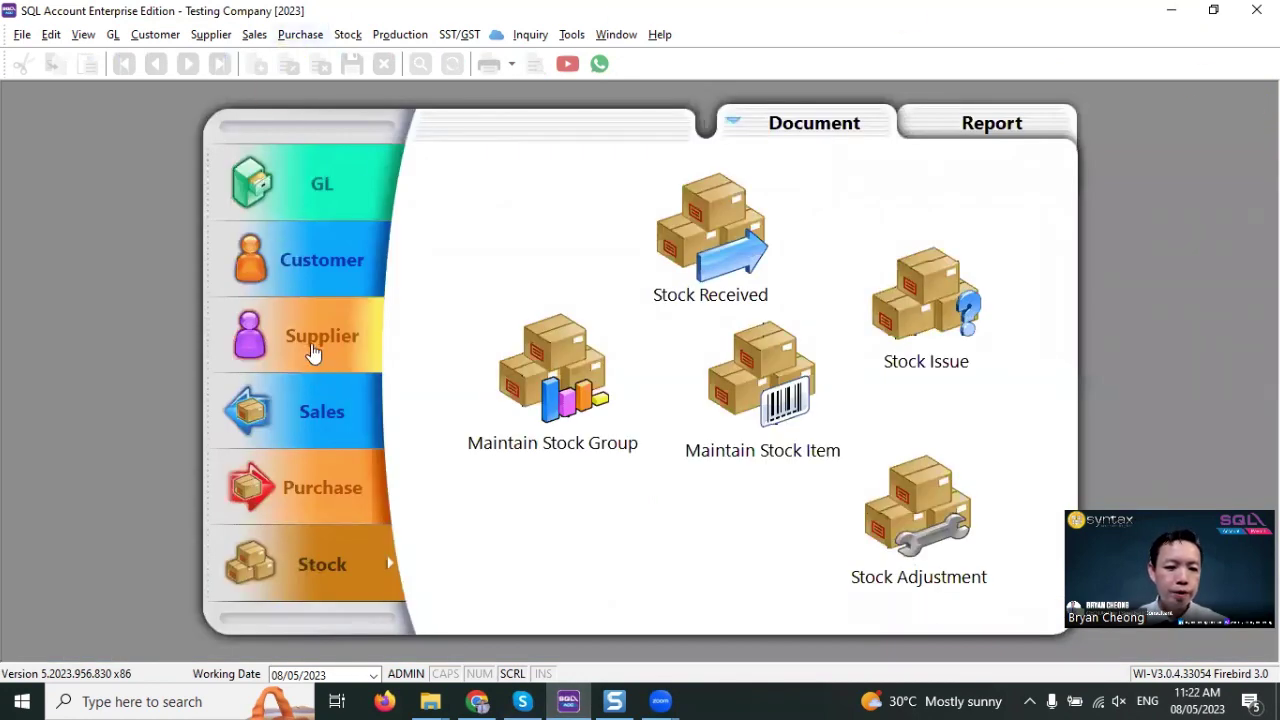
Step: Create a new sales delivery order for the customer WAWASAN SDN BHD
left_click(333, 410)
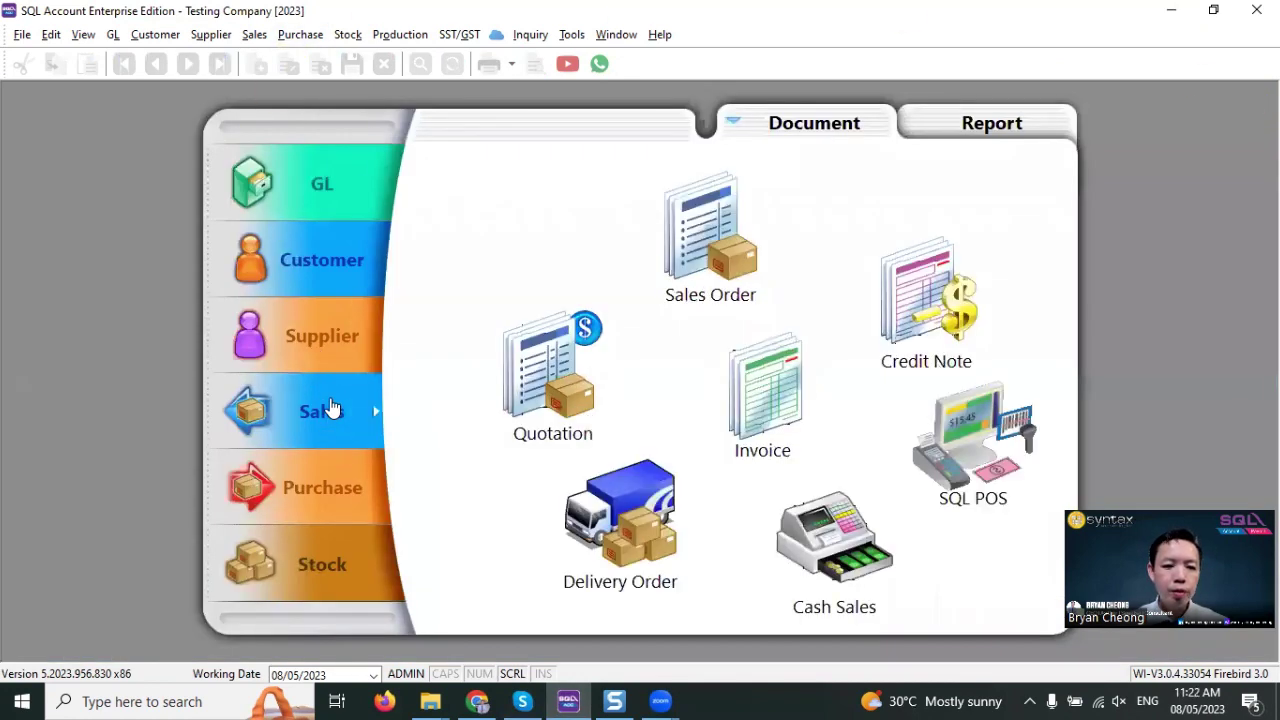
left_click(628, 527)
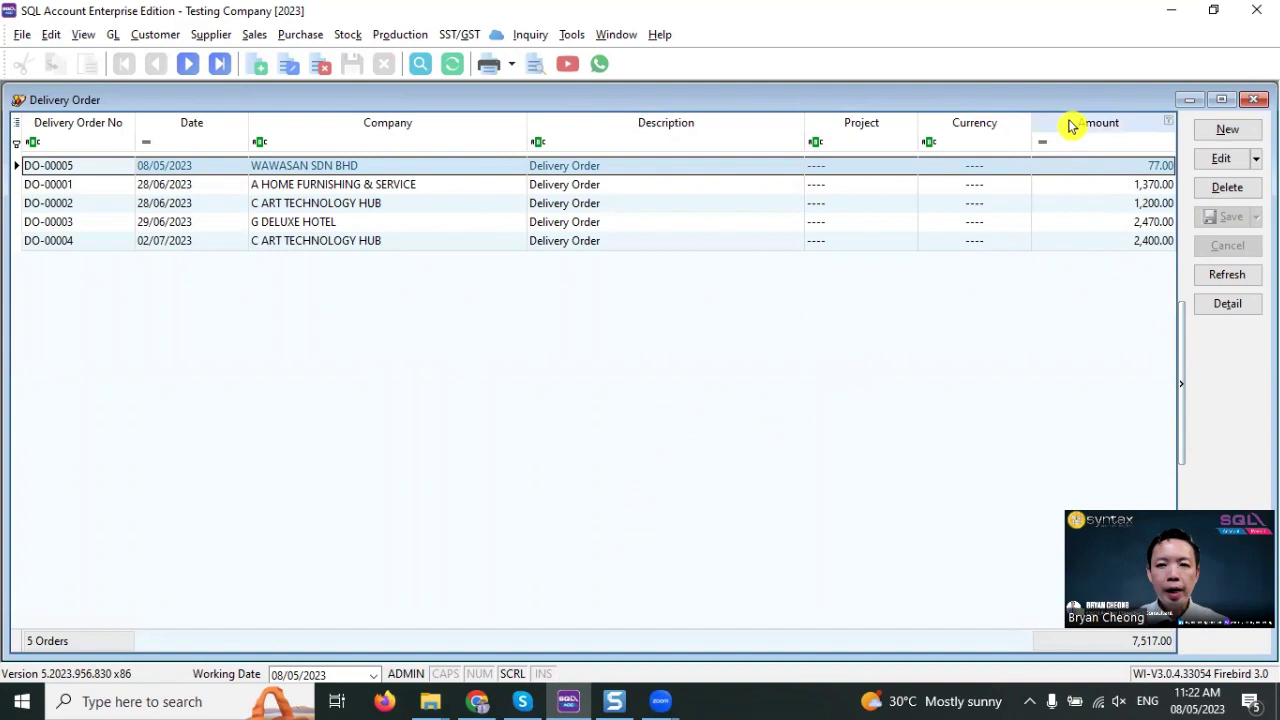
left_click_drag(1071, 110, 843, 517)
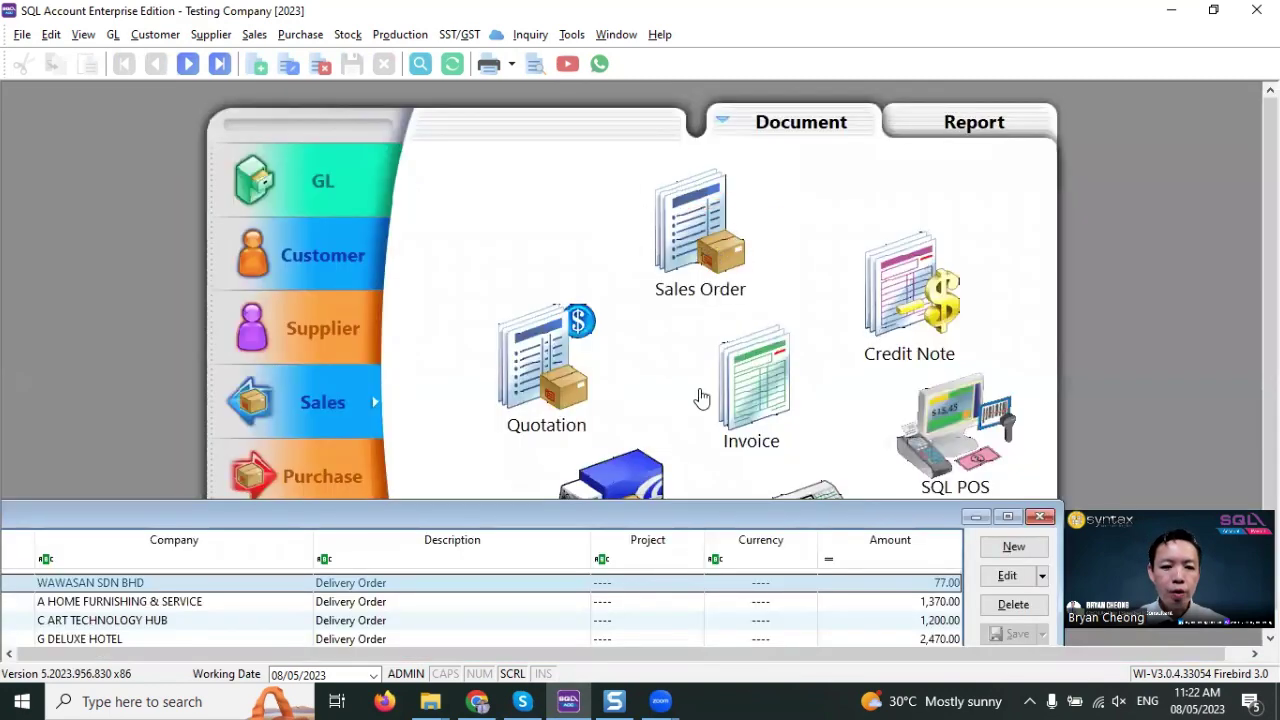
double_click(686, 523)
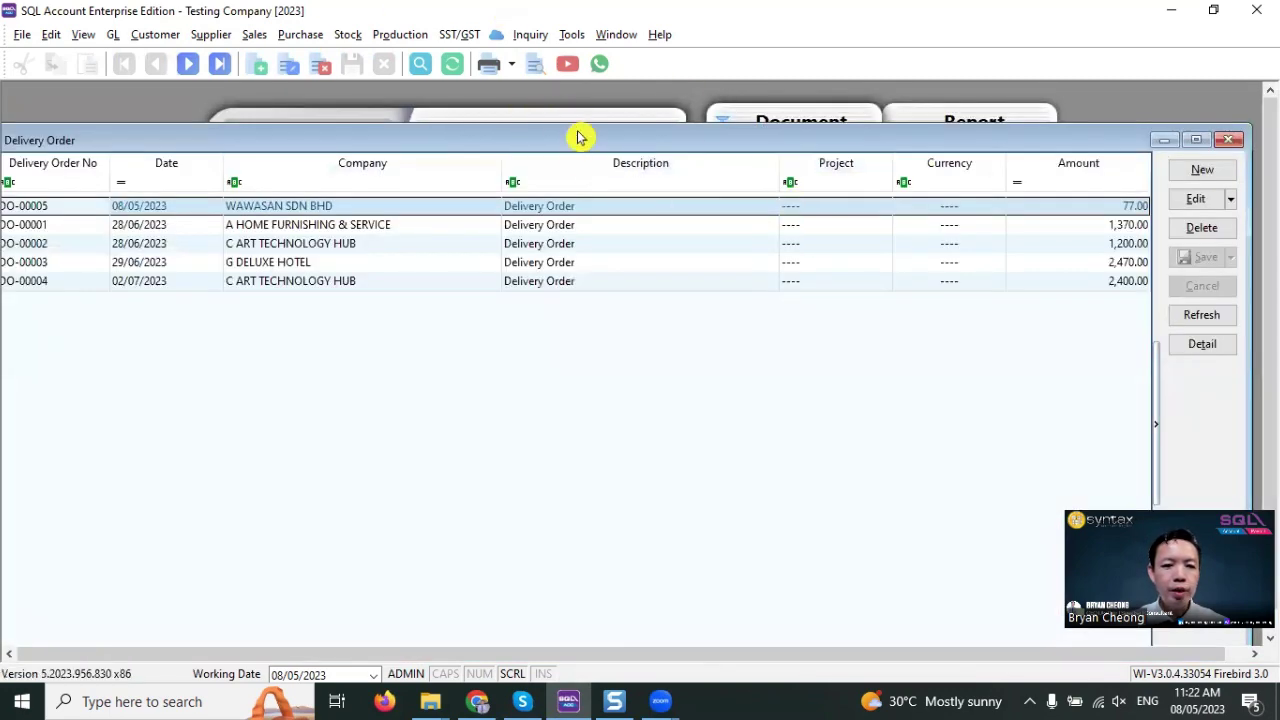
left_click(1203, 170)
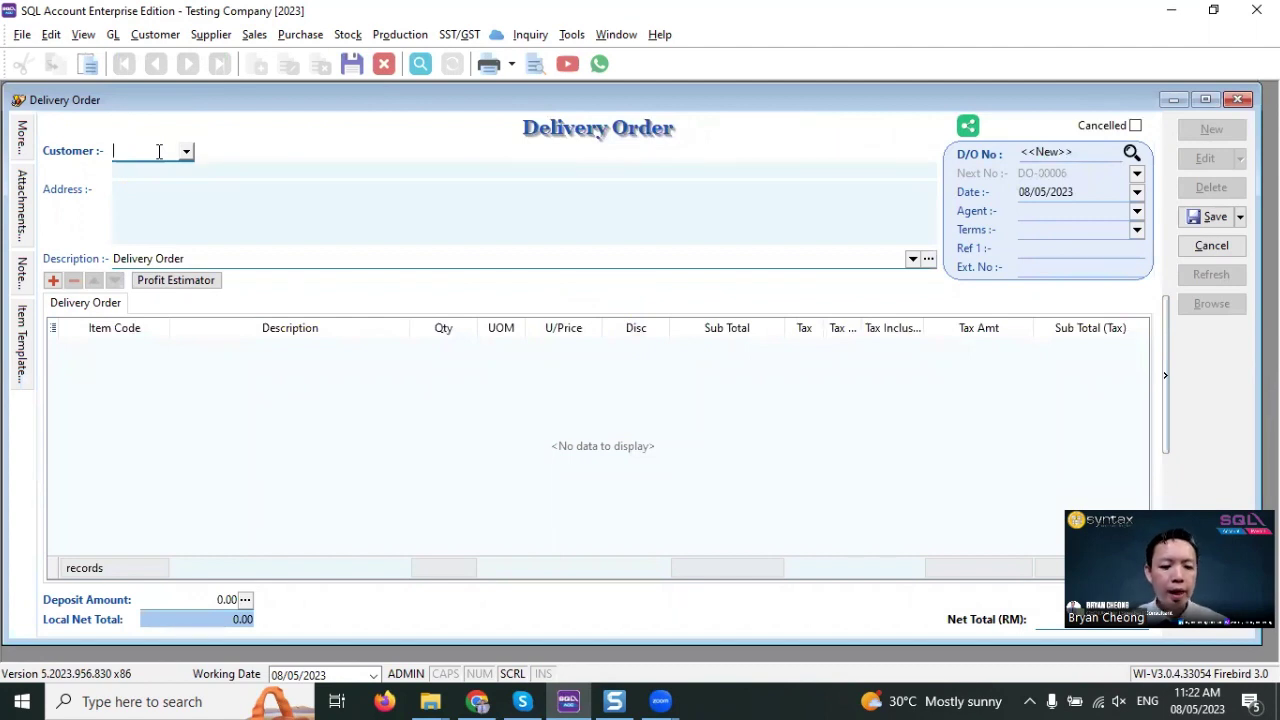
type("wawa")
key("Return")
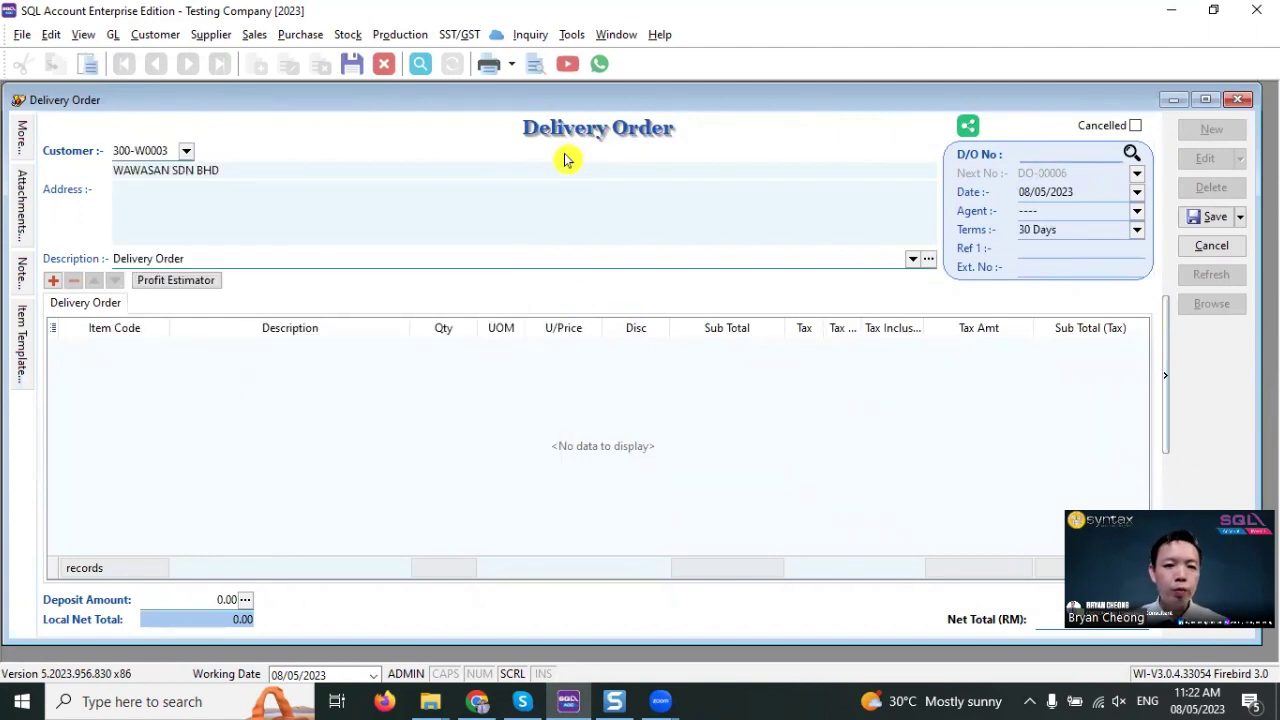
right_click(583, 134)
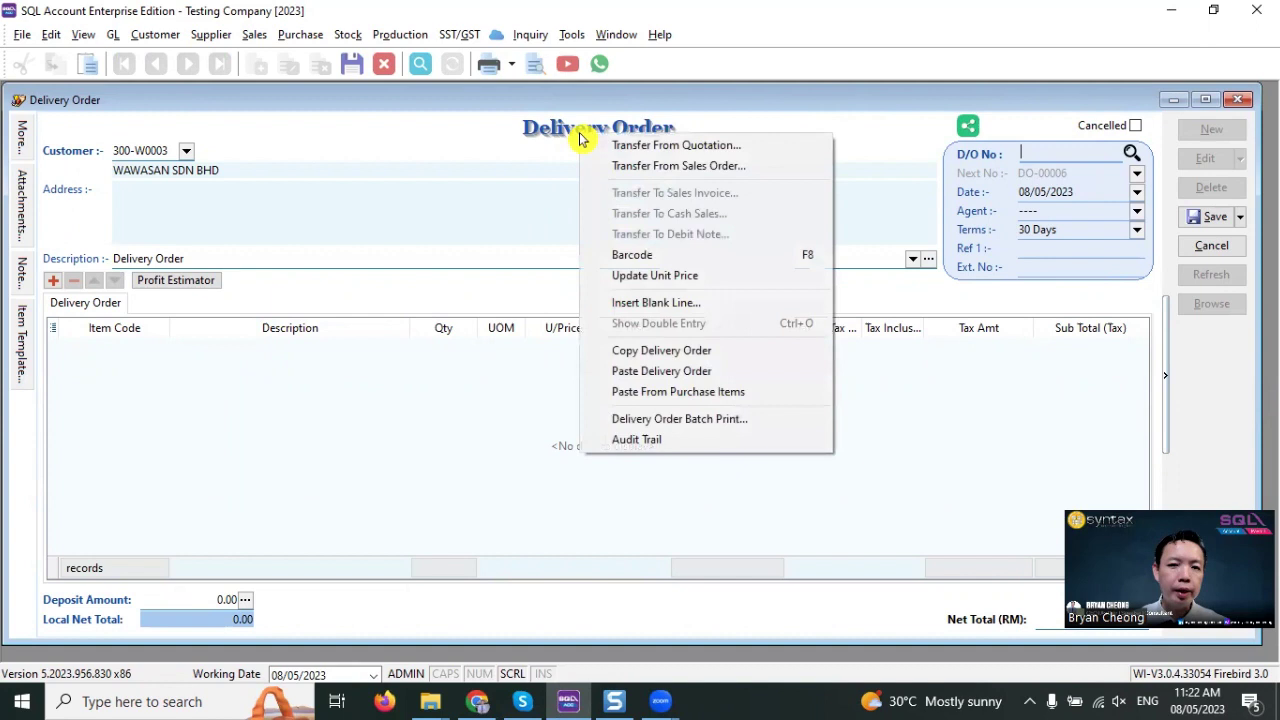
left_click(443, 150)
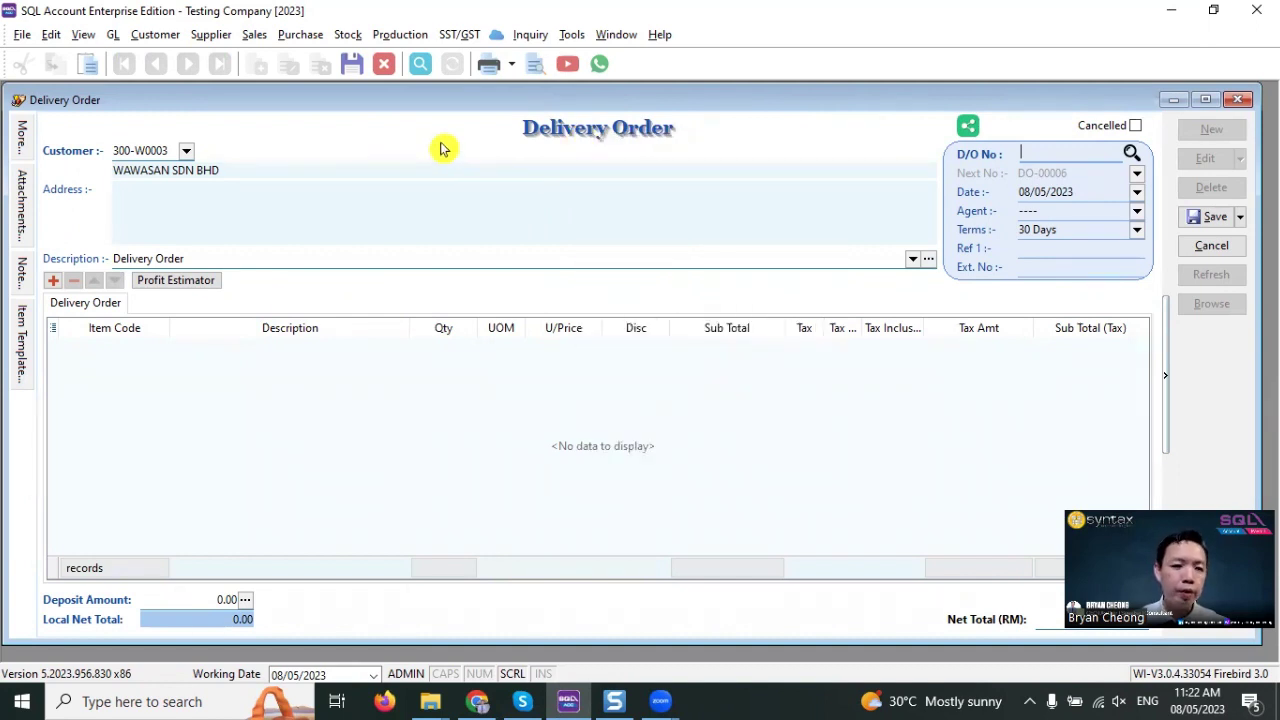
Step: Add the BLACK BAG item to the delivery order with a quantity of 25
left_click(110, 360)
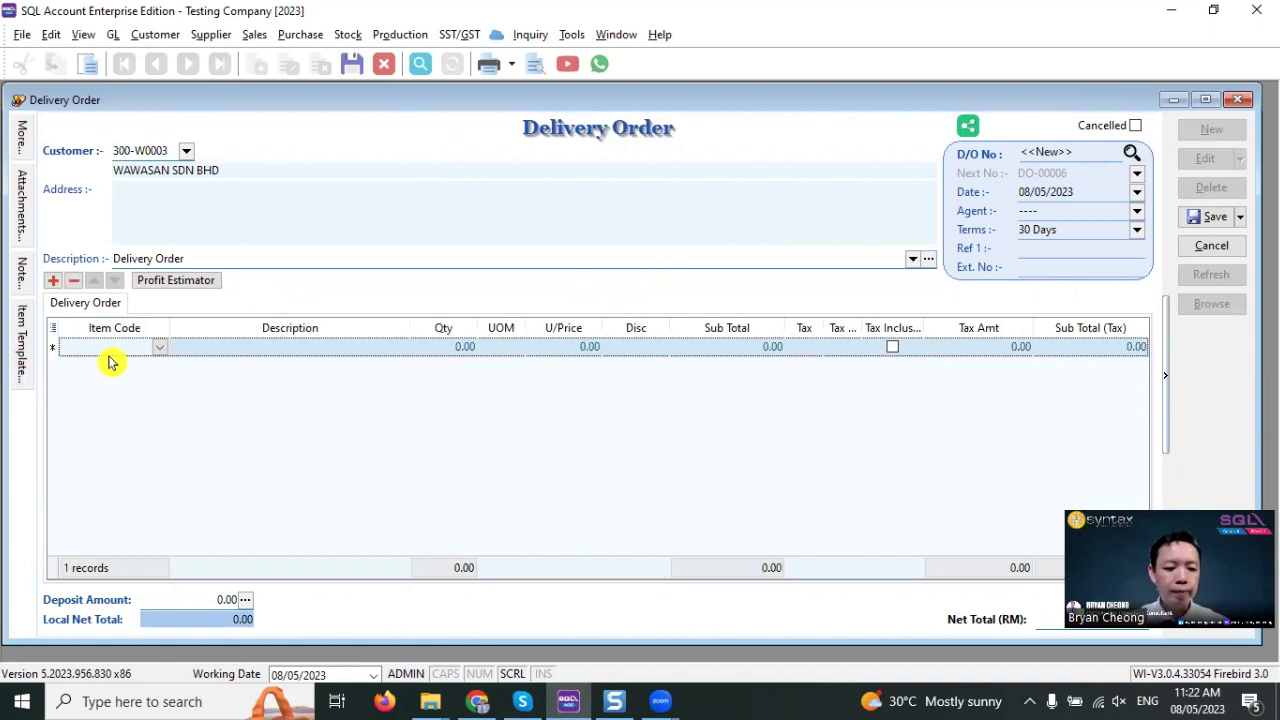
type("bag")
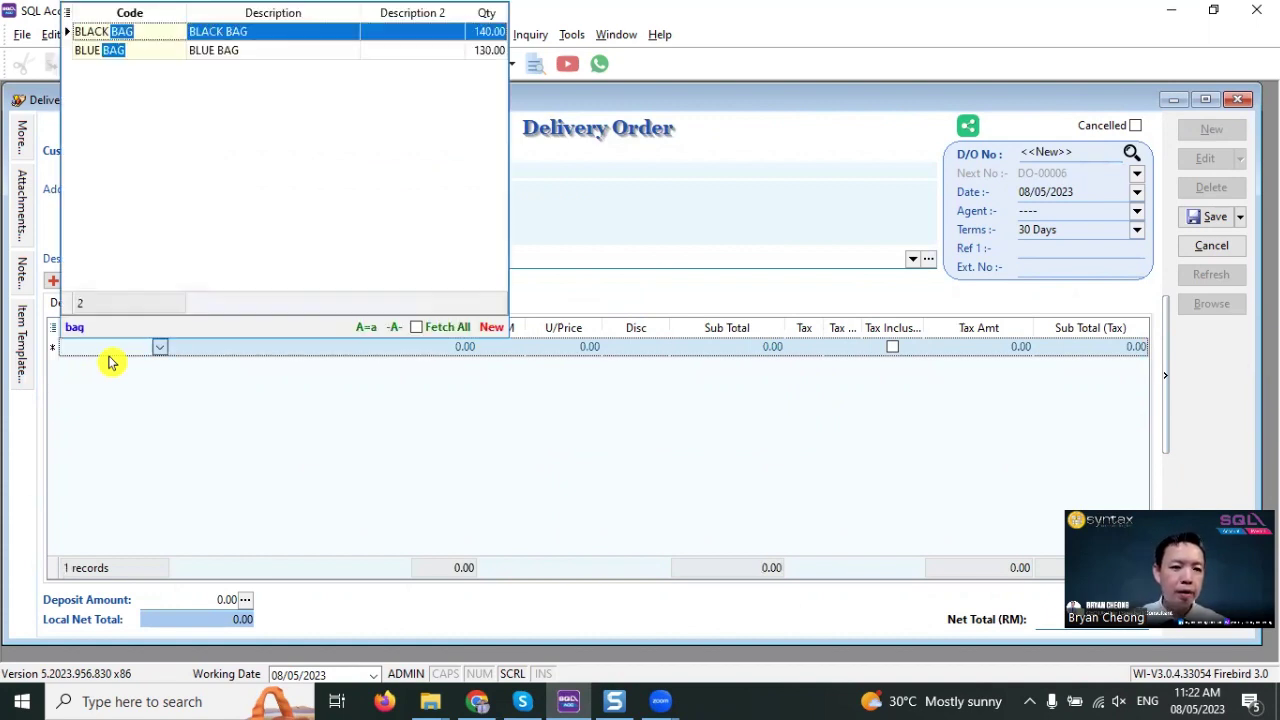
key("Return")
left_click(431, 350)
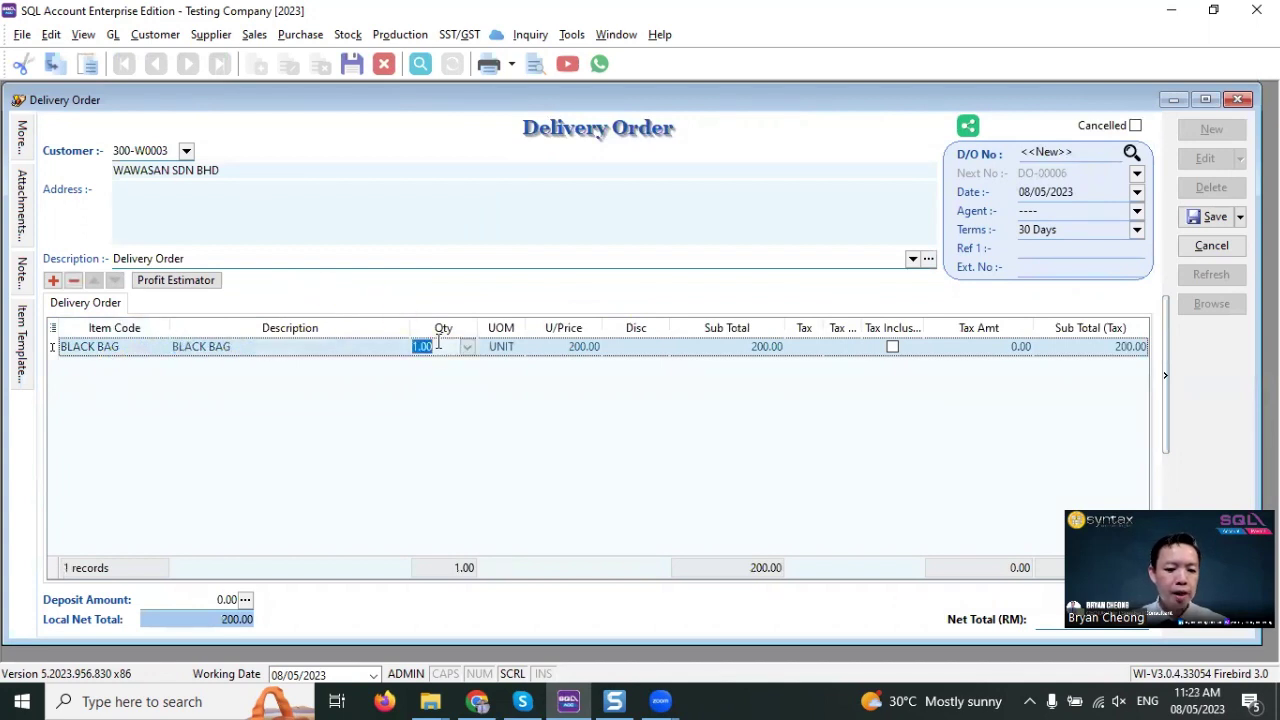
type("25")
key("Return")
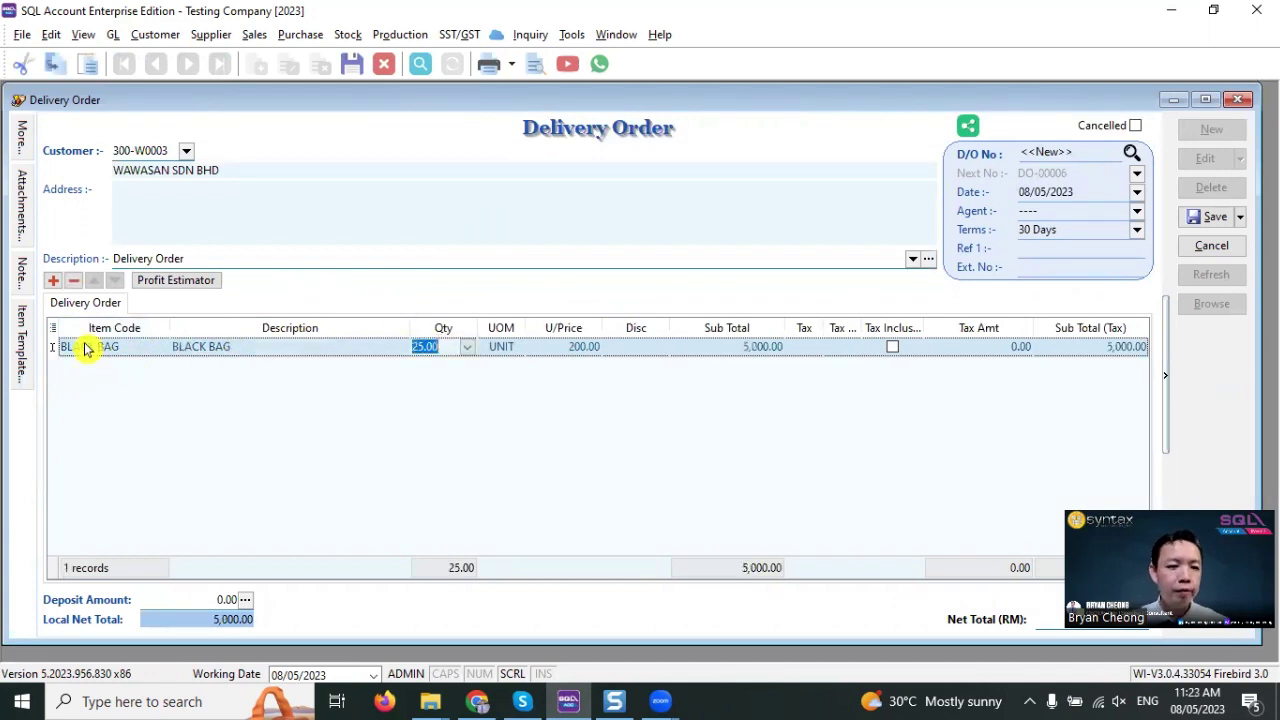
Step: Add a second line for BLUE BAG with a quantity of 10, and save and close the delivery order
left_click(53, 280)
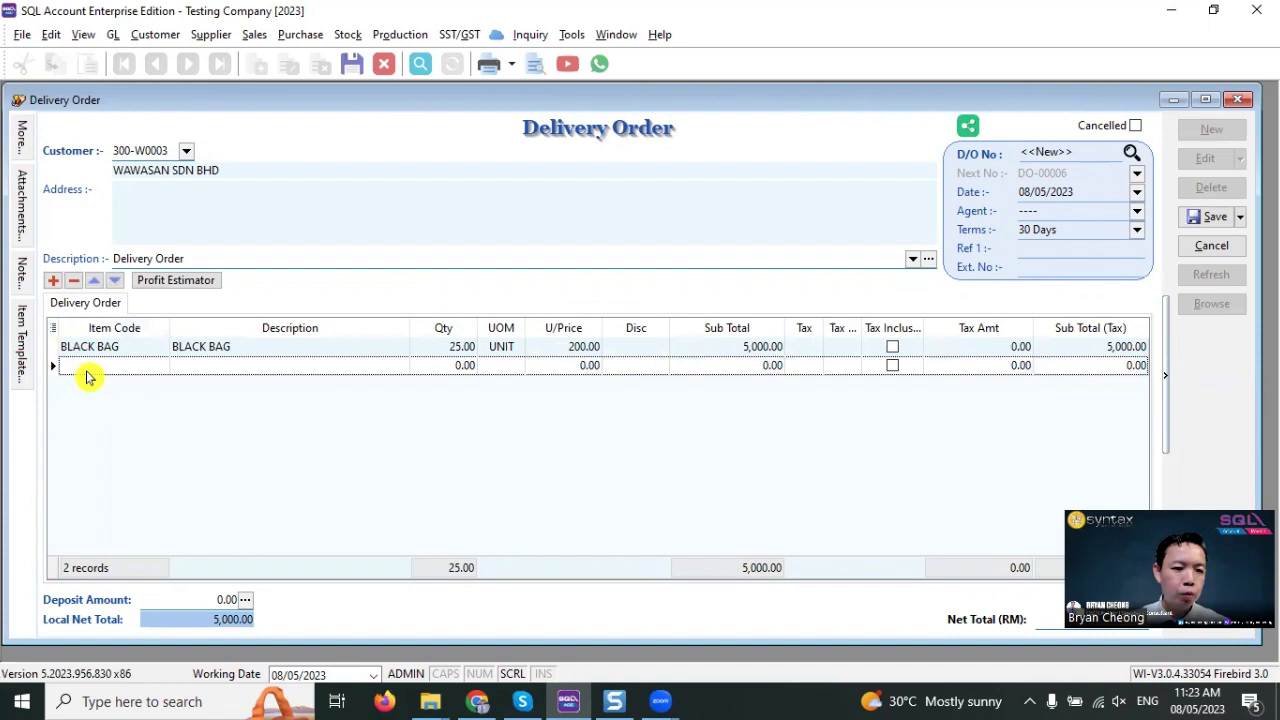
type("bag")
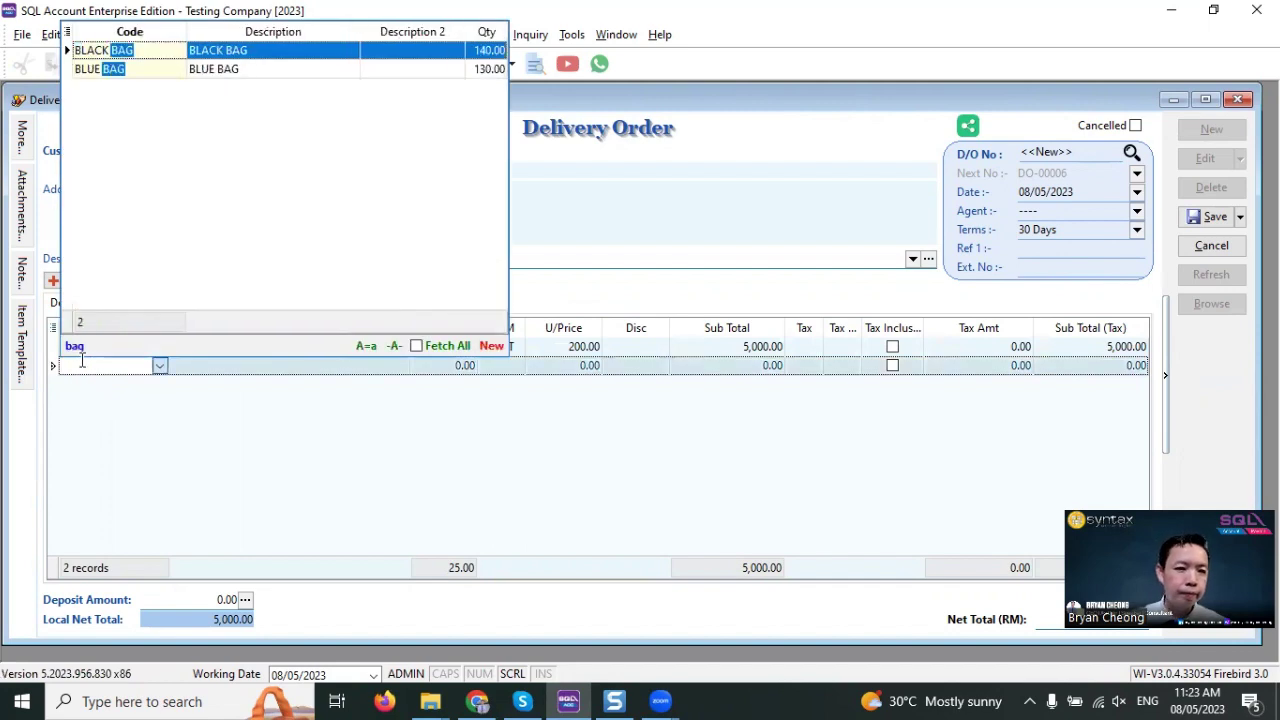
double_click(263, 69)
type("10")
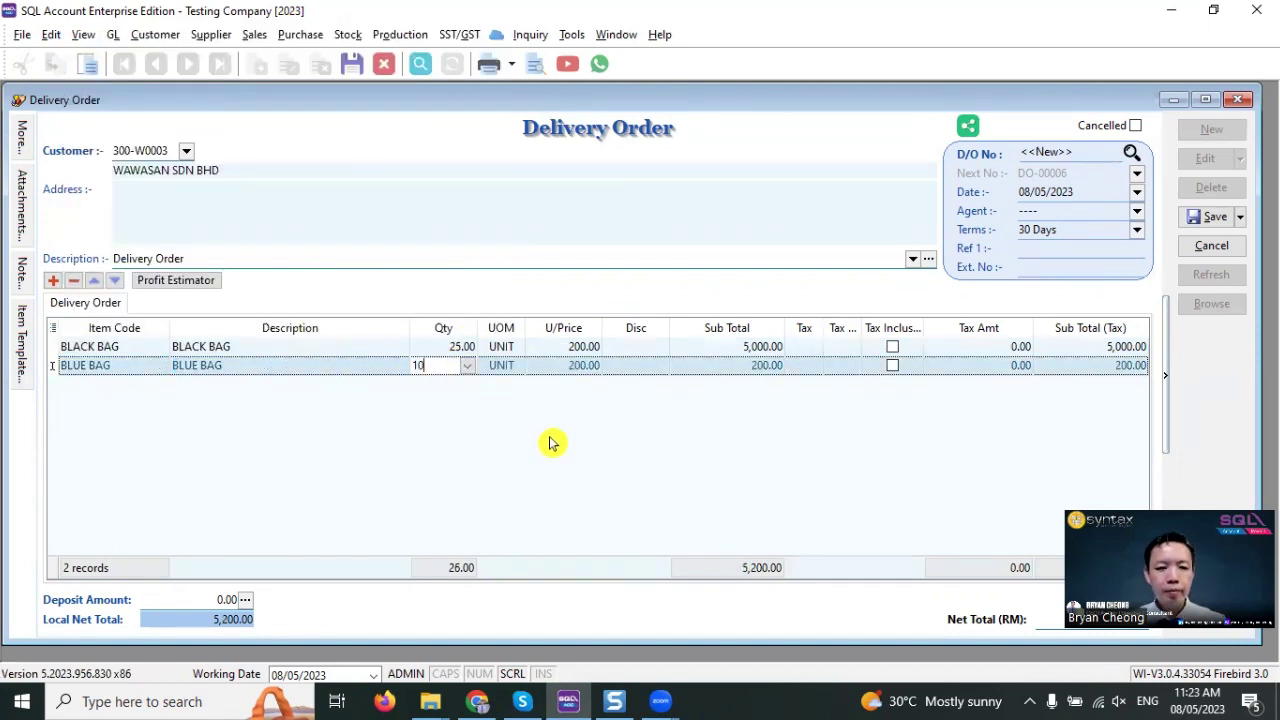
key("Return")
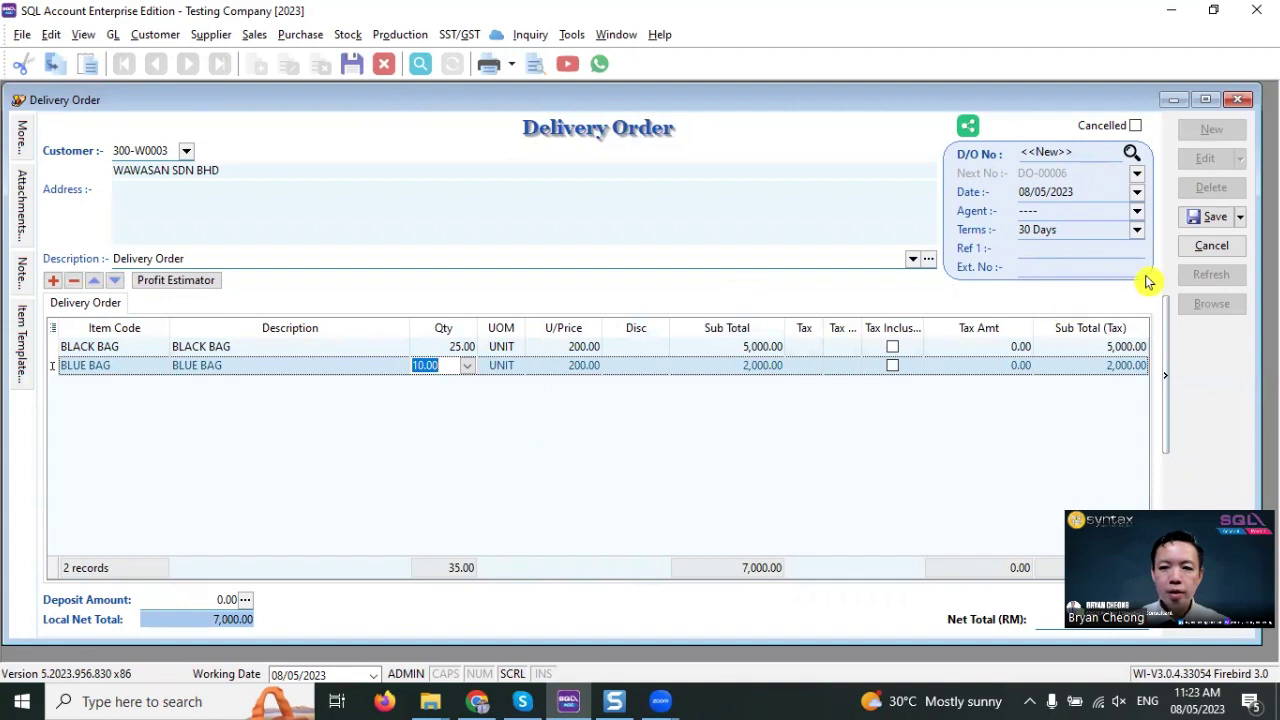
left_click(1203, 222)
left_click(1237, 104)
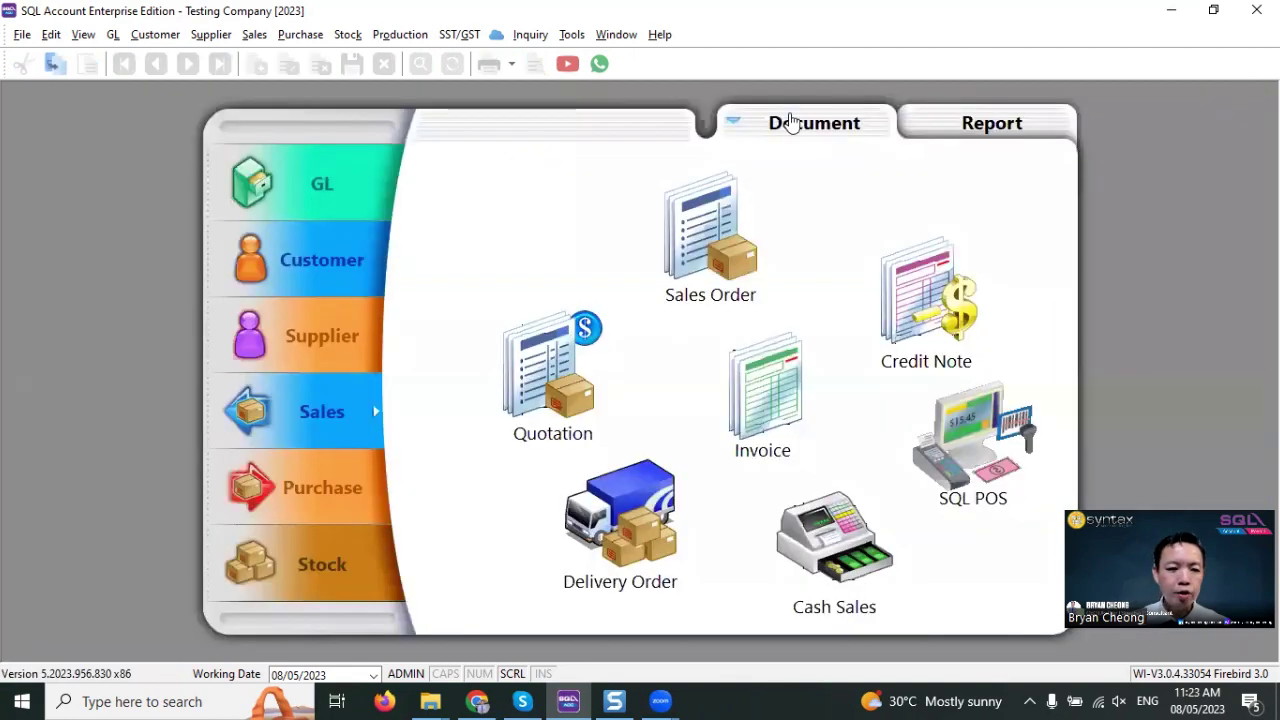
Step: Check the stock quantities of the items whose description contains "bag" after the delivery order, and close the item list
left_click(337, 563)
left_click(720, 455)
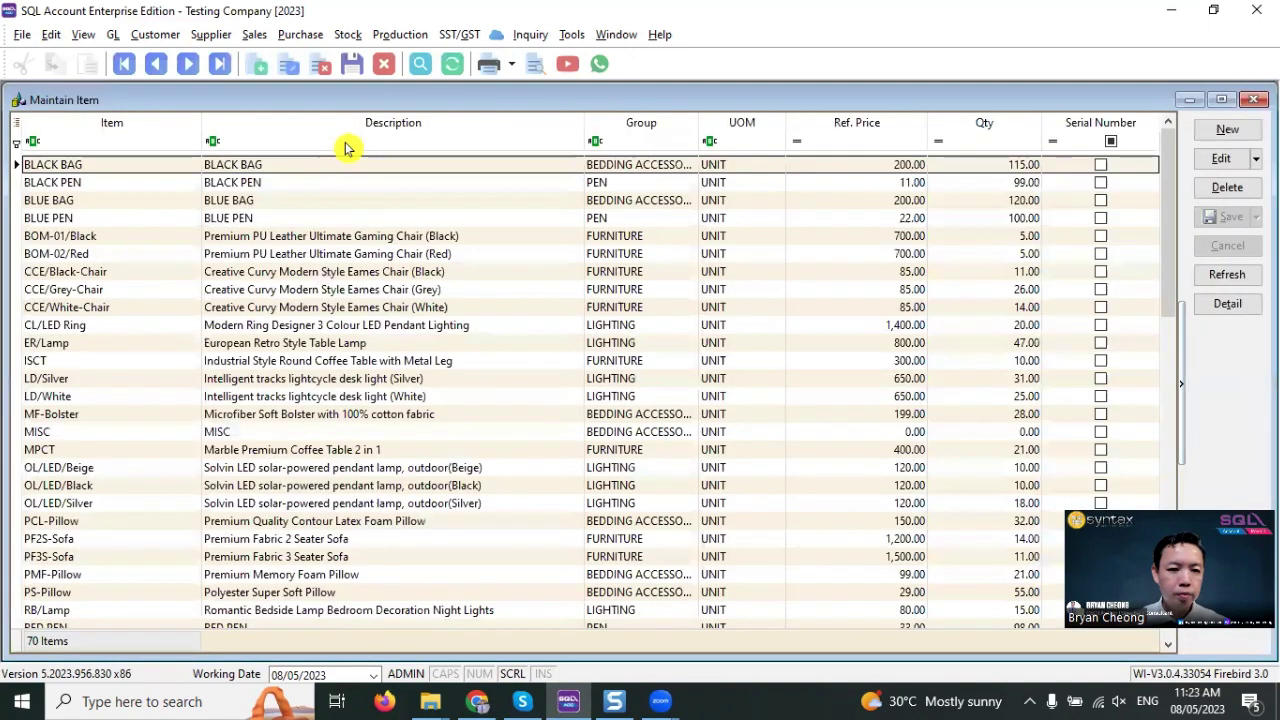
left_click(346, 141)
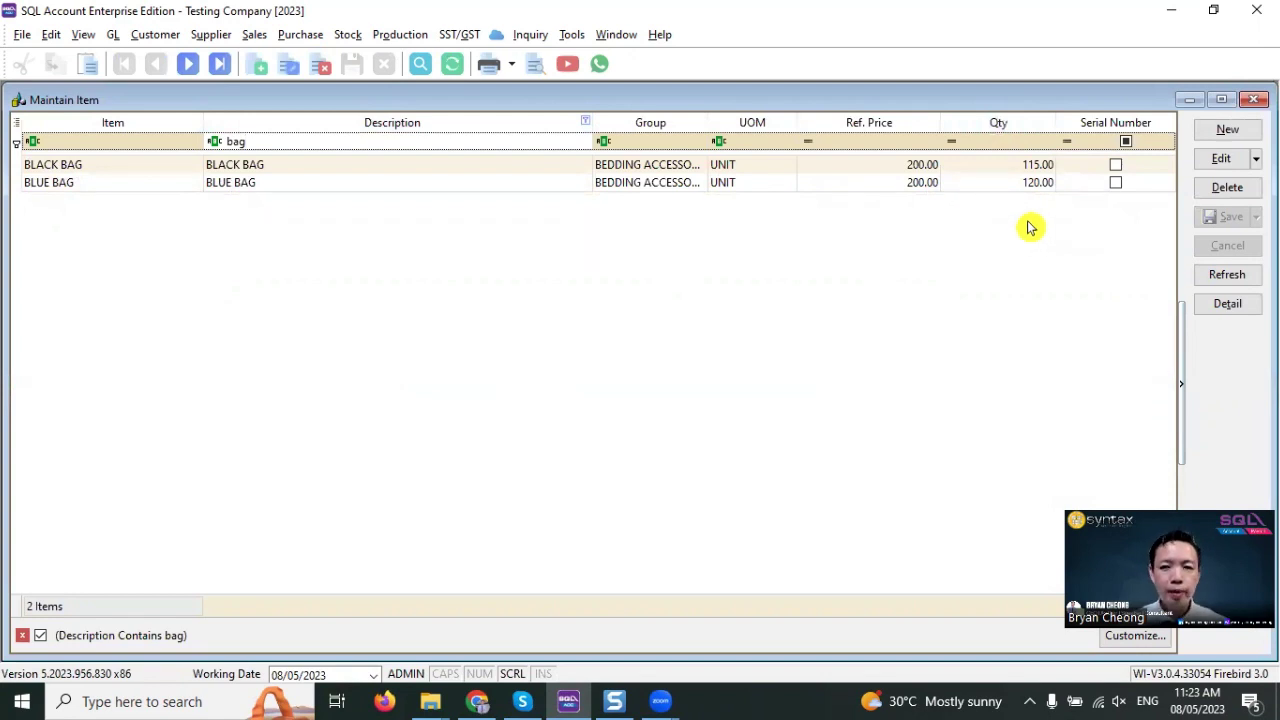
left_click(1256, 101)
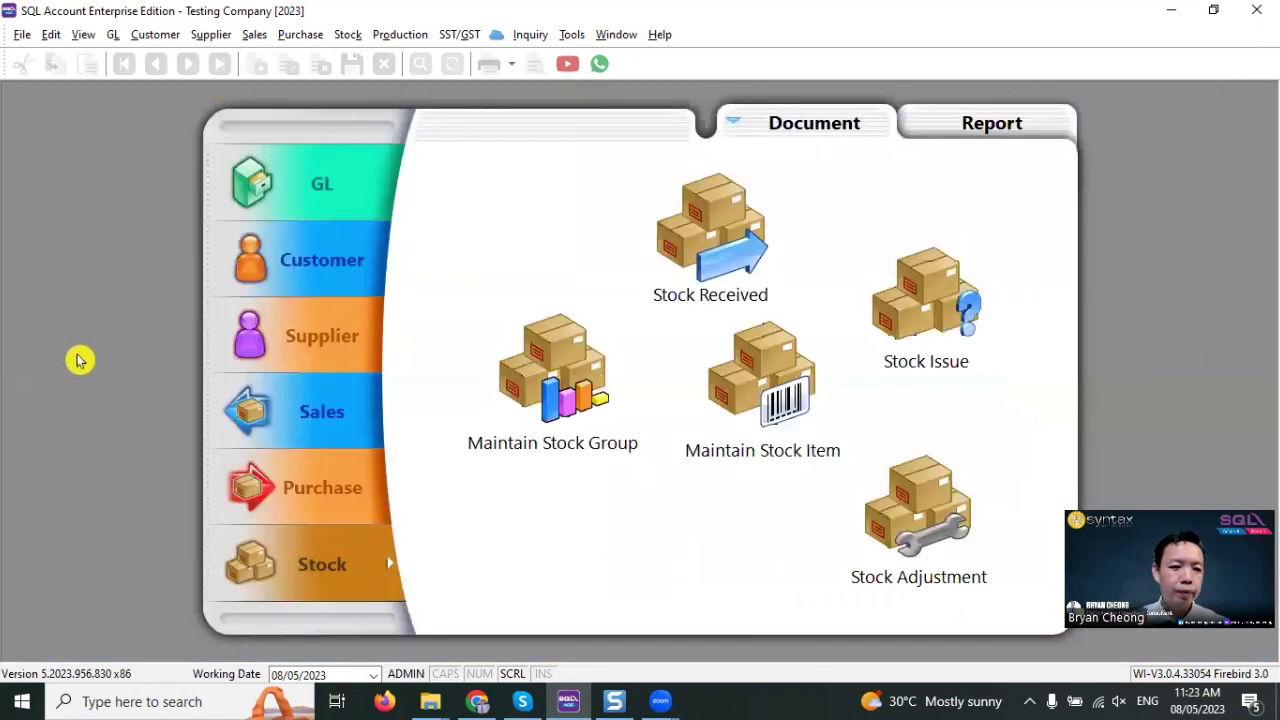
Step: Create a new sales invoice for the customer WAWASAN SDN BHD
left_click(250, 410)
left_click(773, 423)
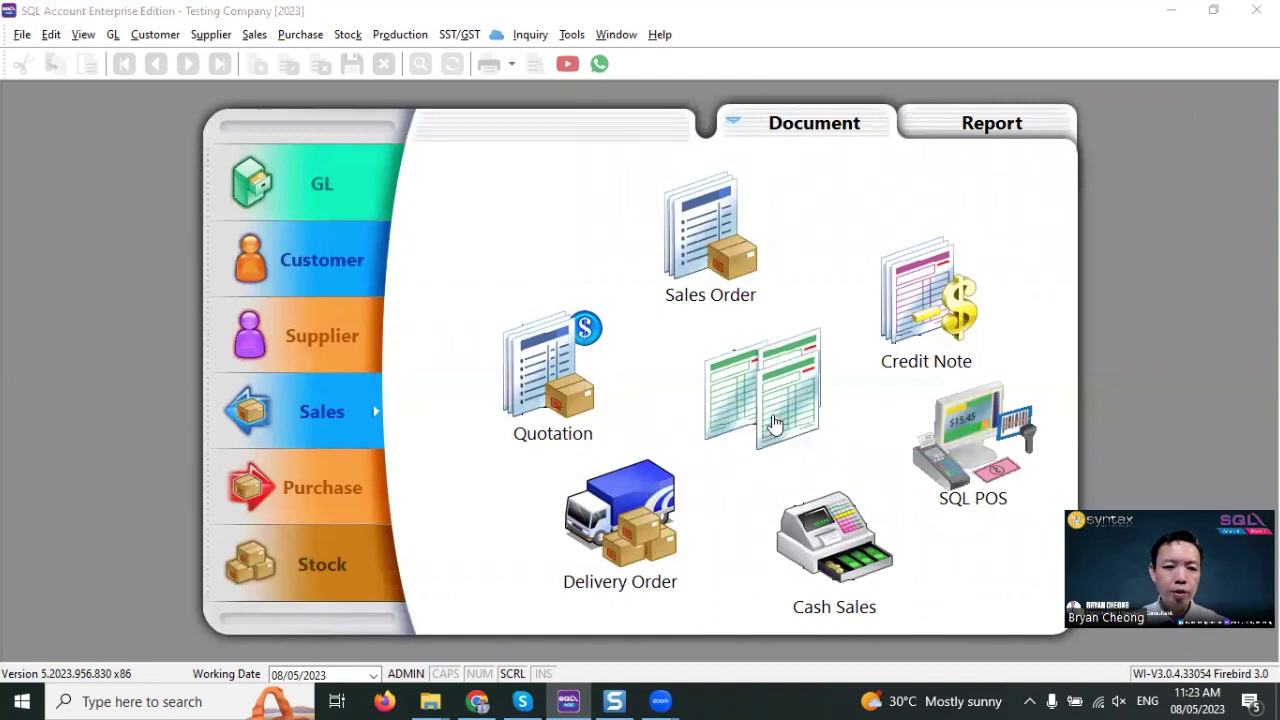
left_click(1224, 131)
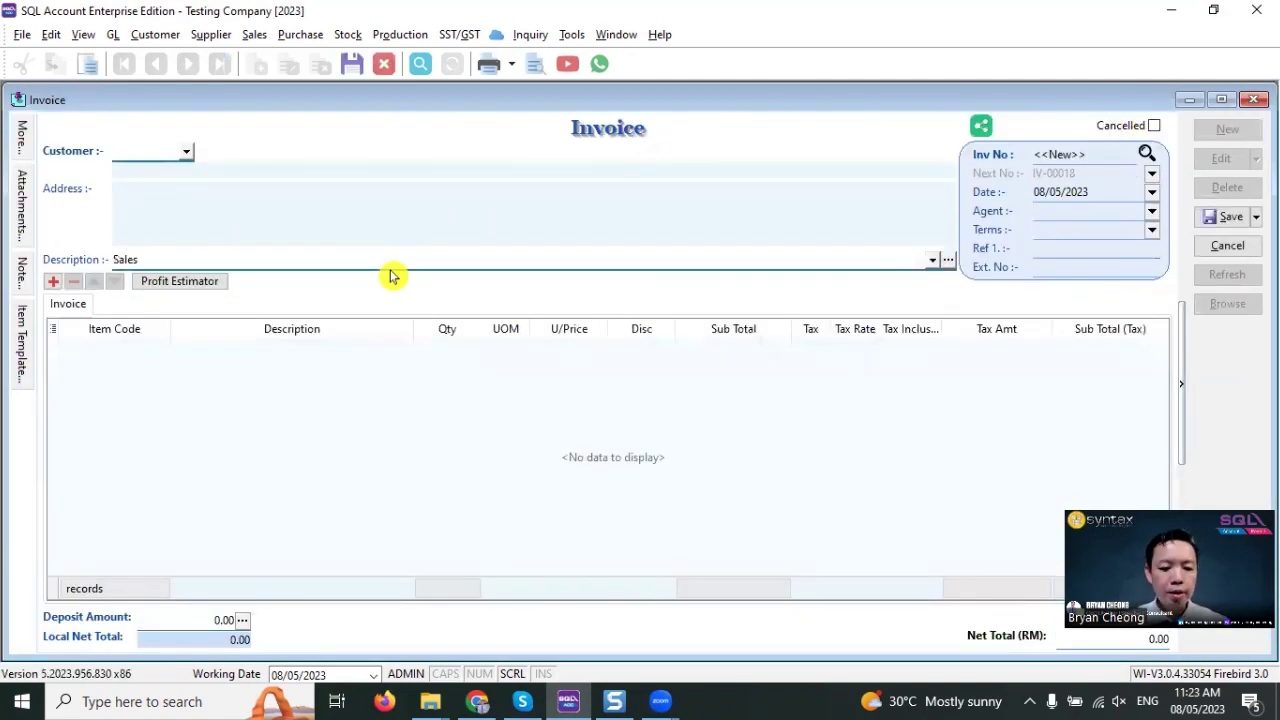
type("wa")
key("Return")
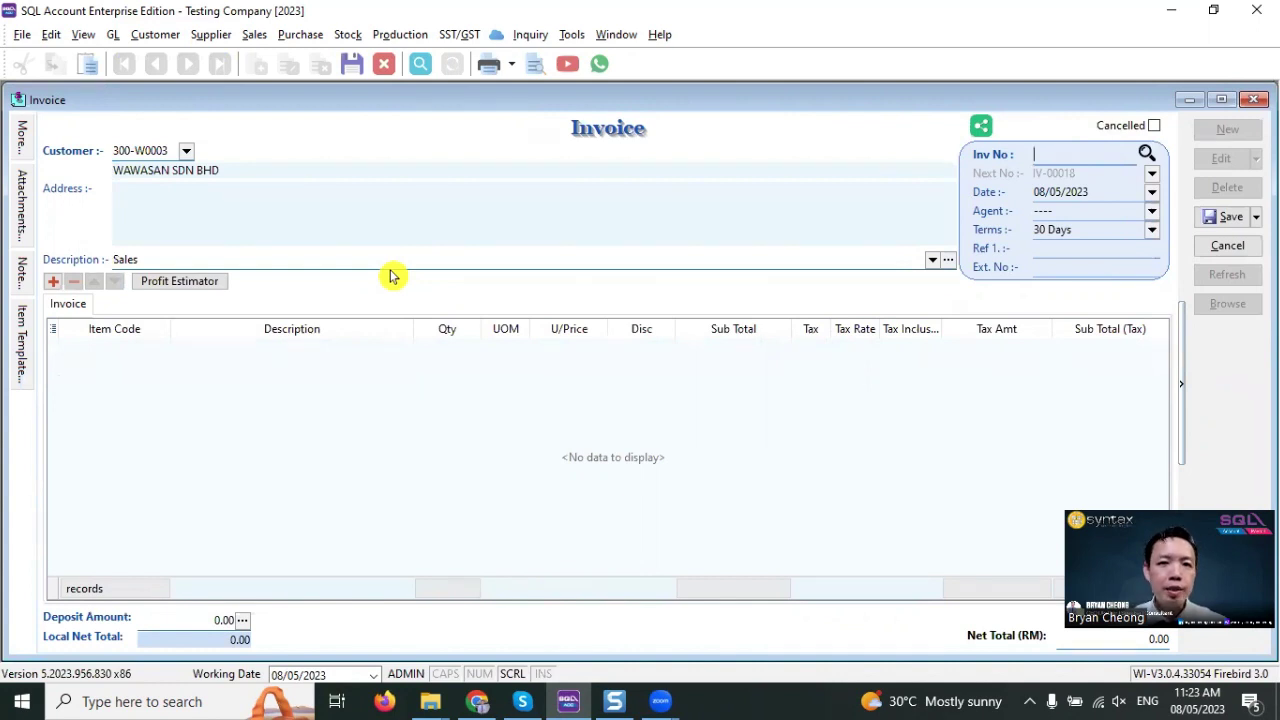
Step: Transfer the BLACK BAG and BLUE BAG lines from the delivery order into the invoice, and save and close it
right_click(586, 146)
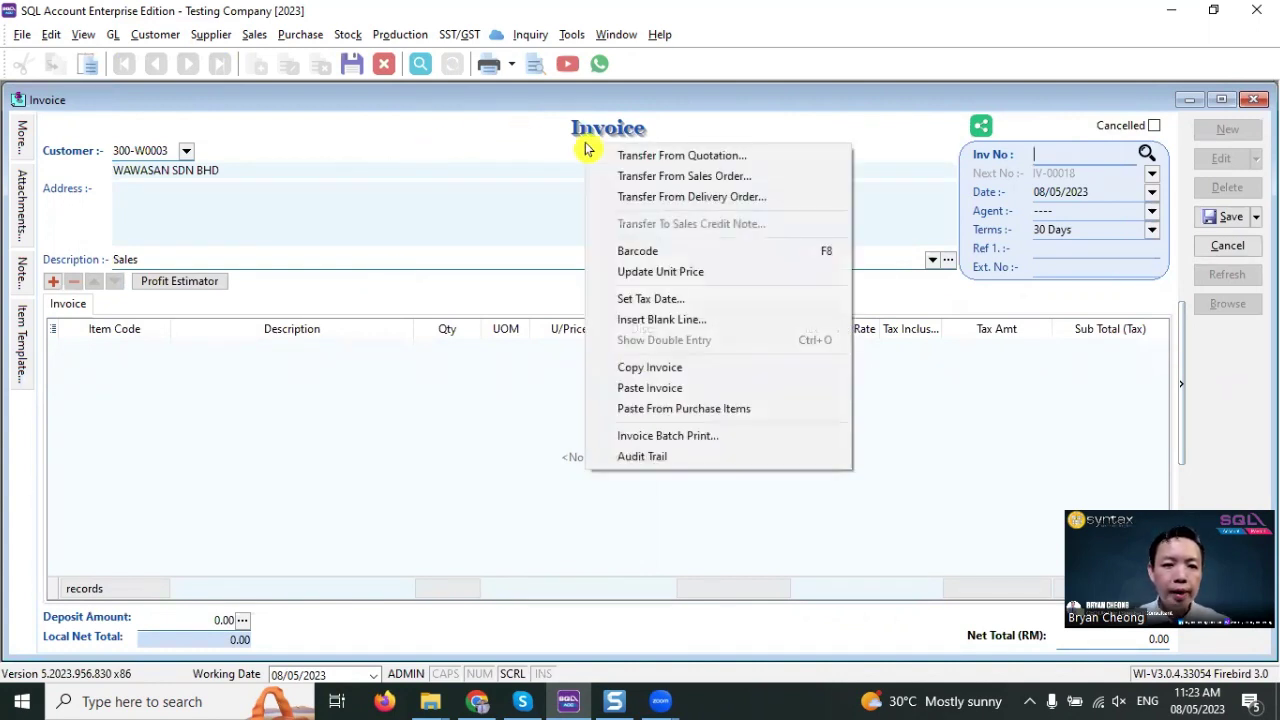
left_click(626, 196)
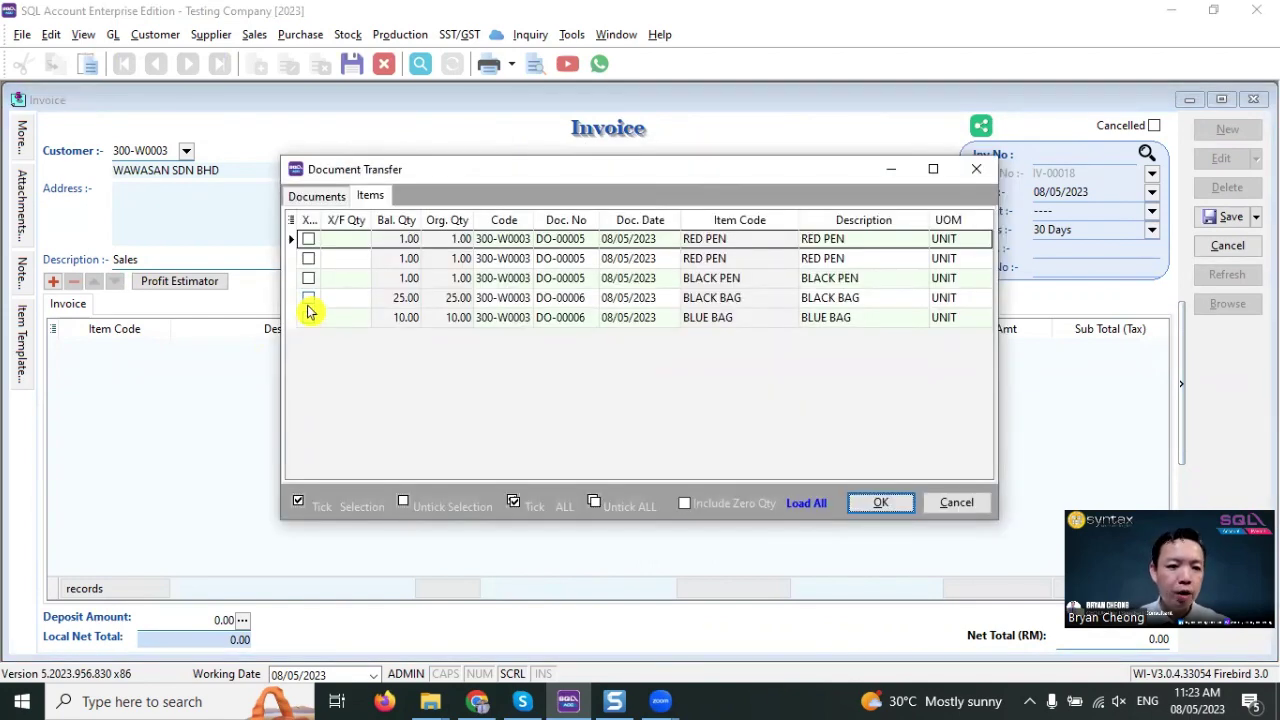
left_click(308, 297)
left_click(308, 317)
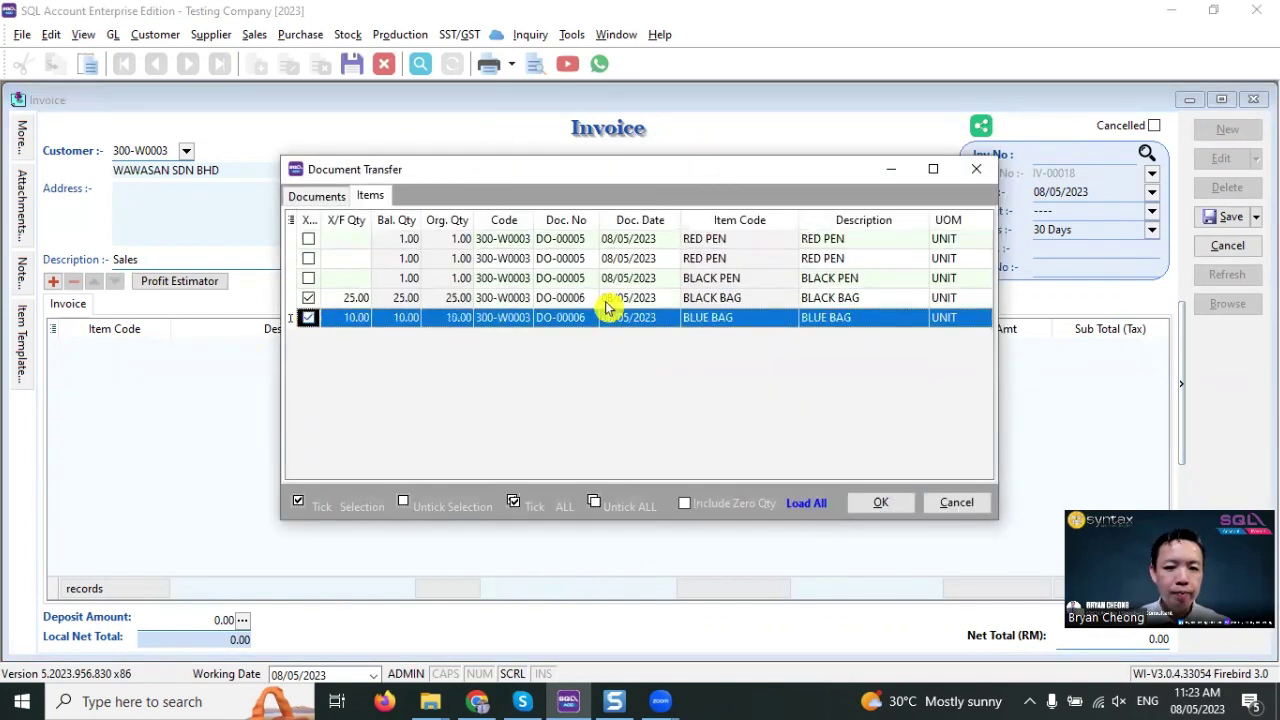
left_click(855, 502)
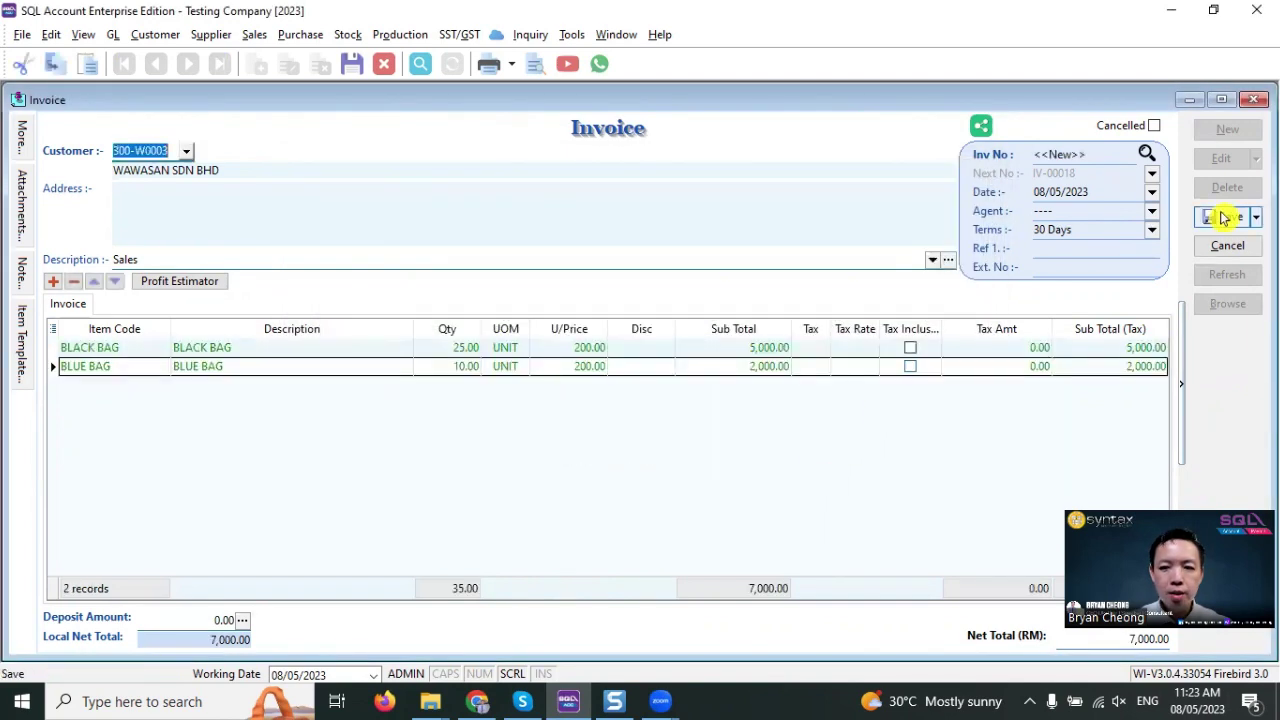
left_click(1222, 218)
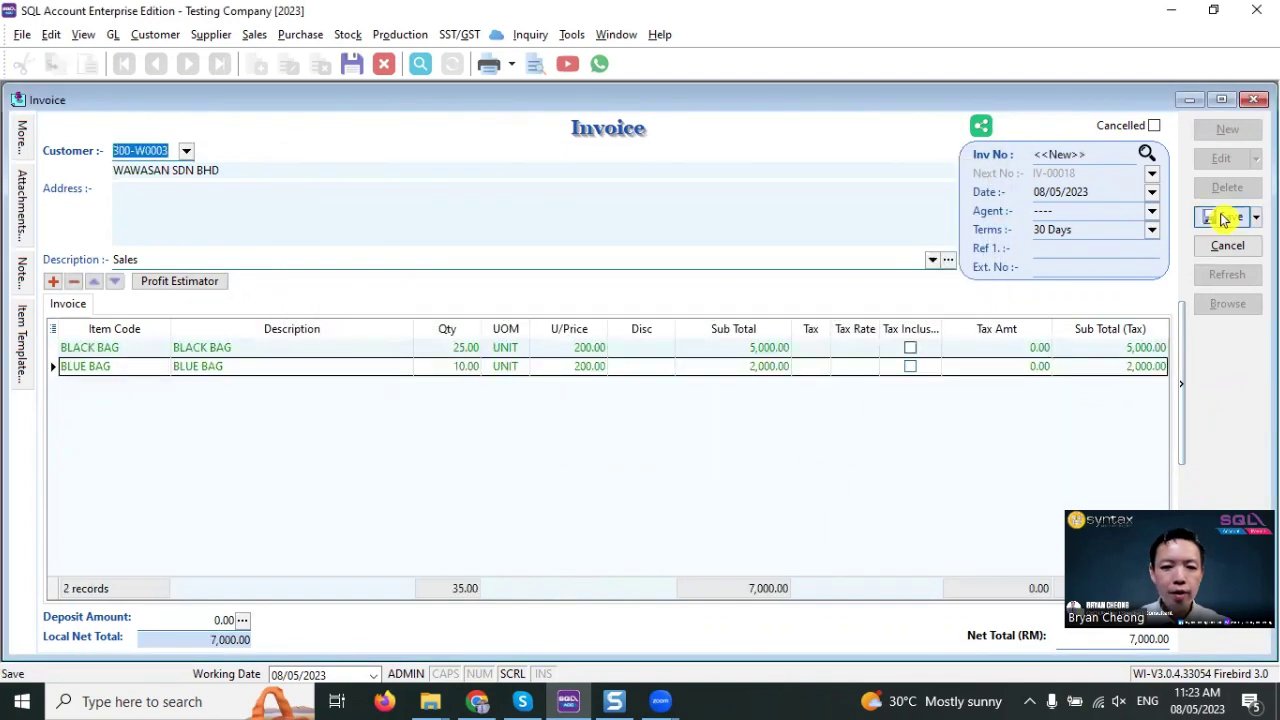
left_click(1254, 103)
Step: Filter the stock item list by description "bag" again to check the bag quantities after invoicing
left_click(352, 560)
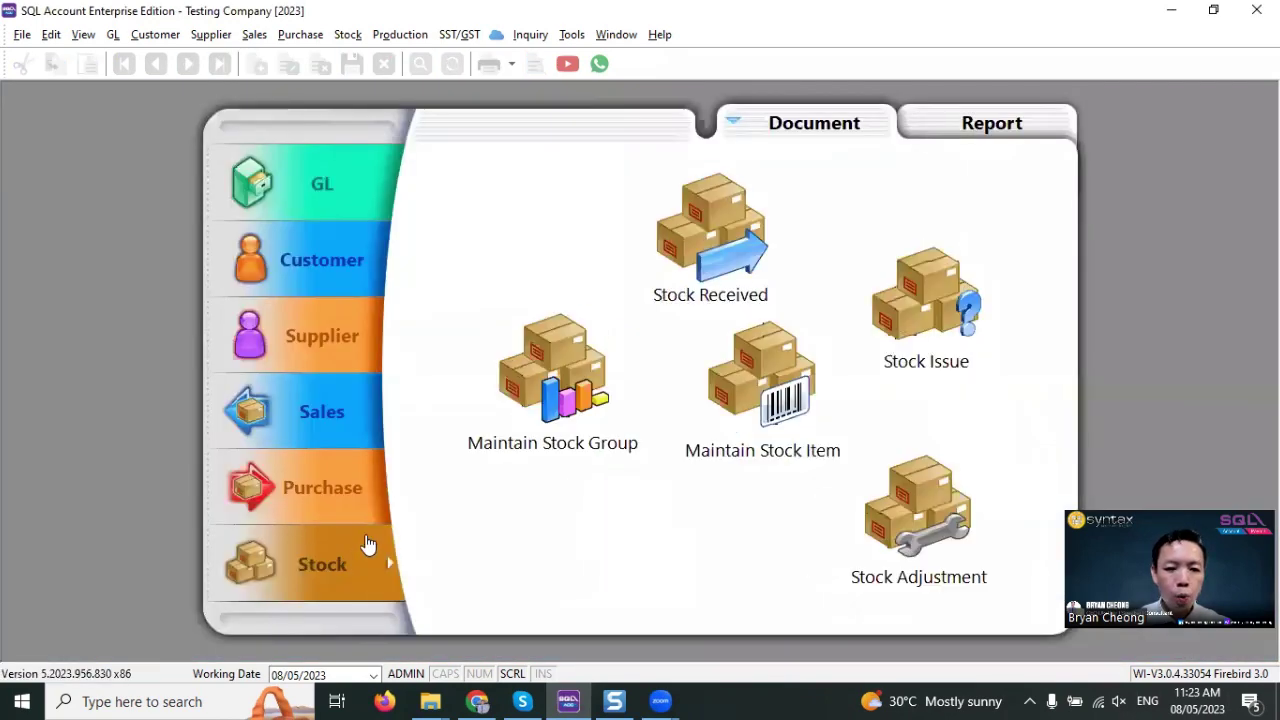
left_click(775, 418)
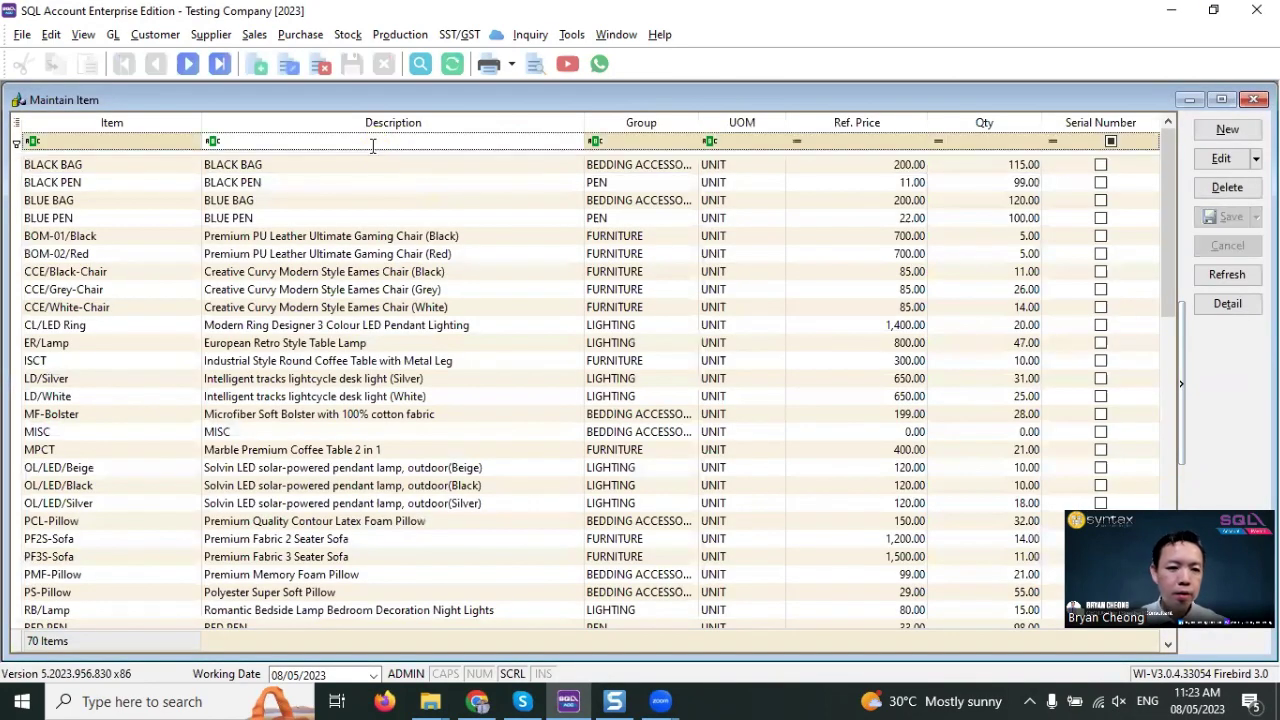
left_click(372, 146)
key("Return")
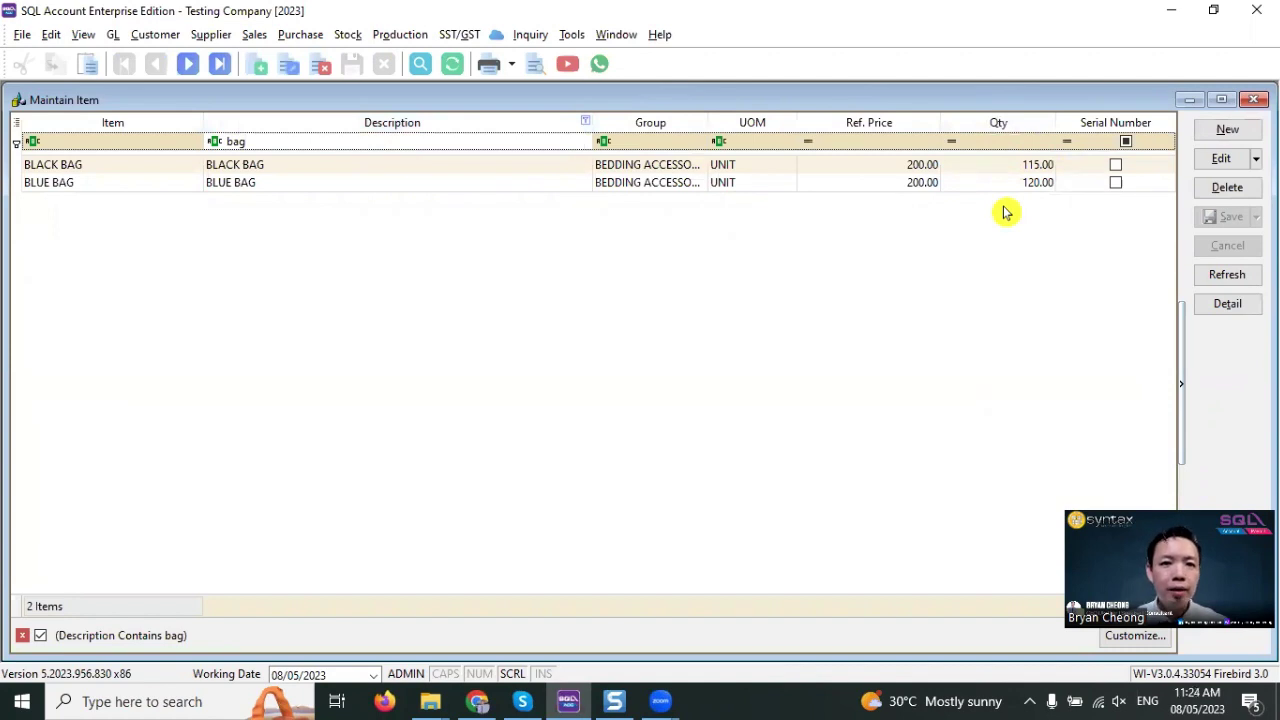
Step: Close the item list and start another new sales invoice for the customer WAWASAN SDN BHD
left_click(1254, 100)
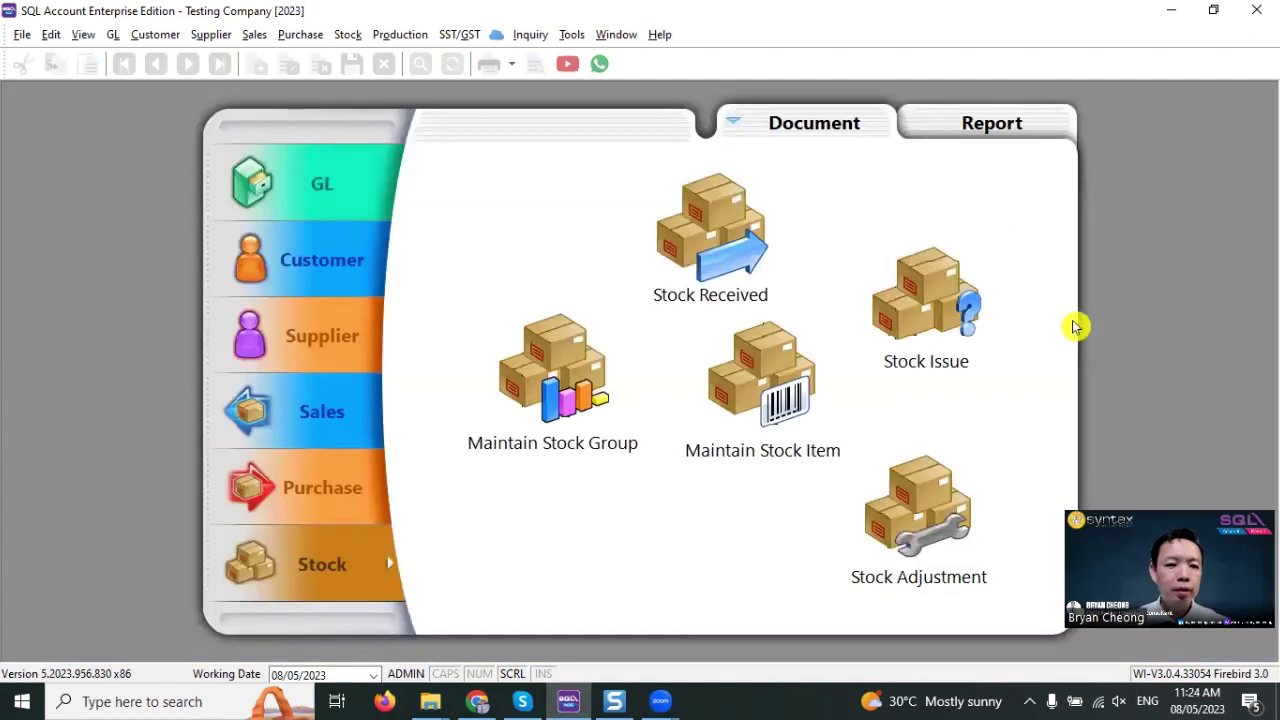
left_click(322, 414)
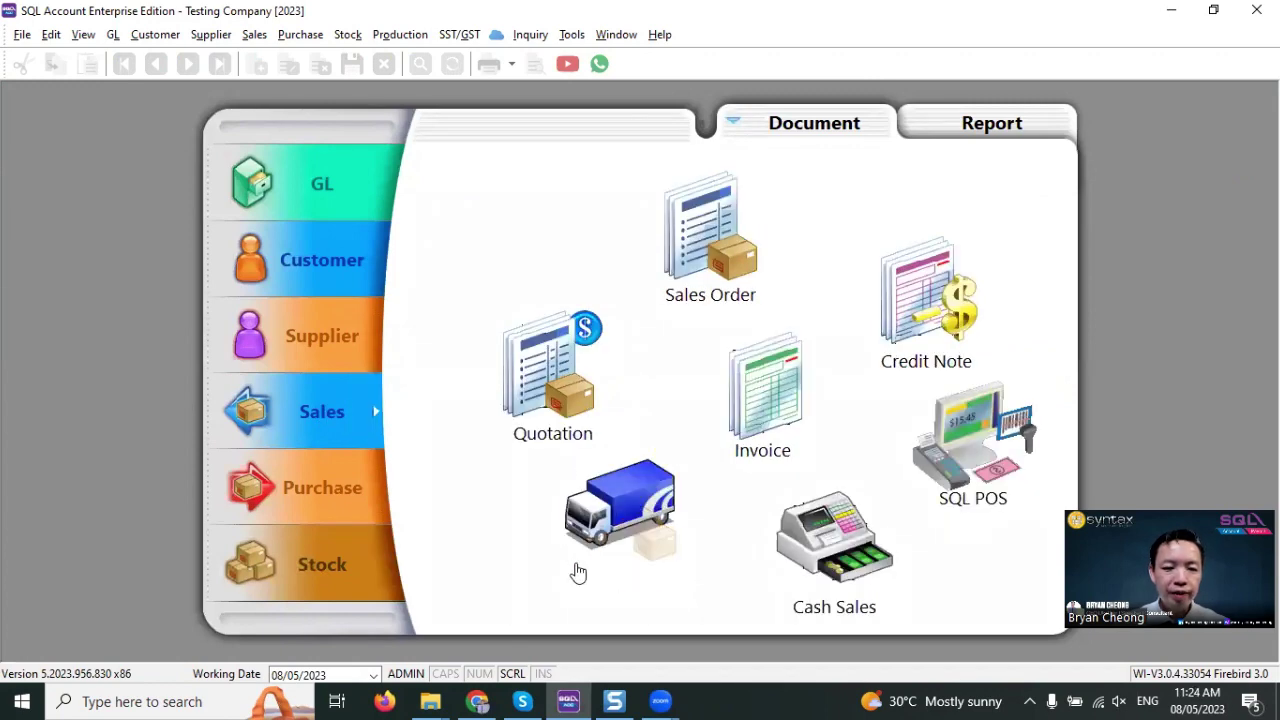
left_click(768, 403)
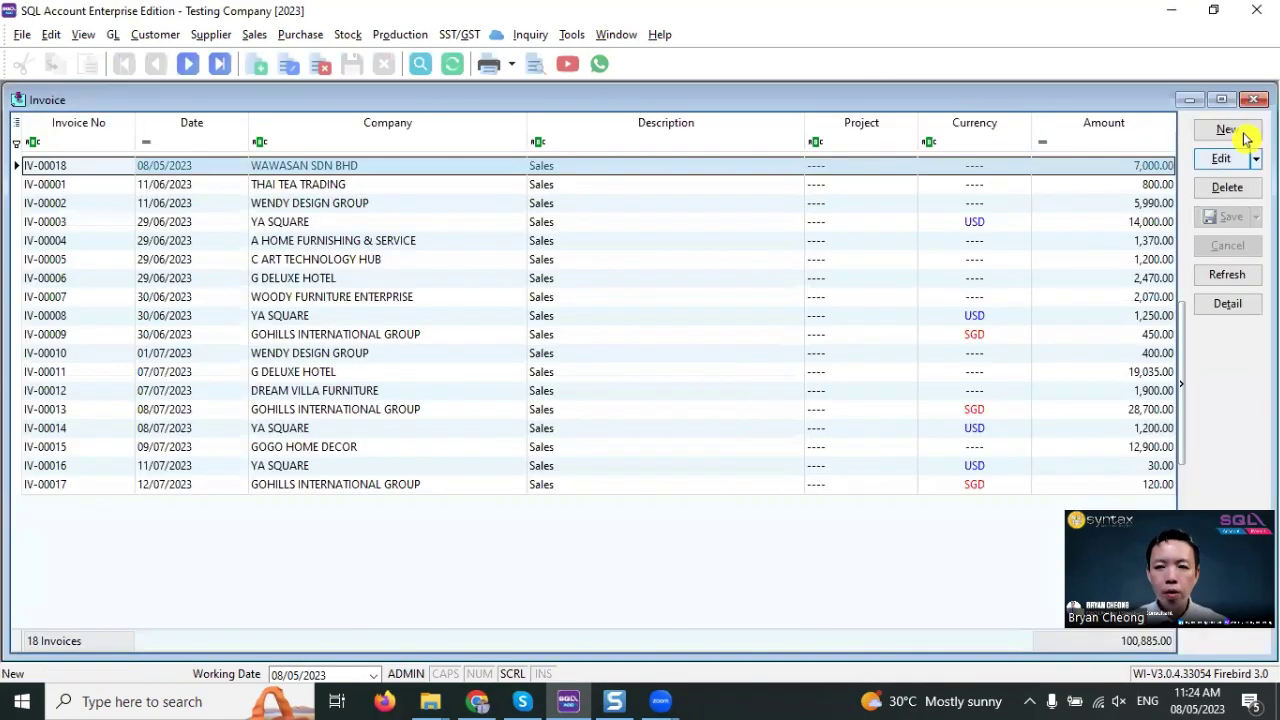
left_click(1236, 130)
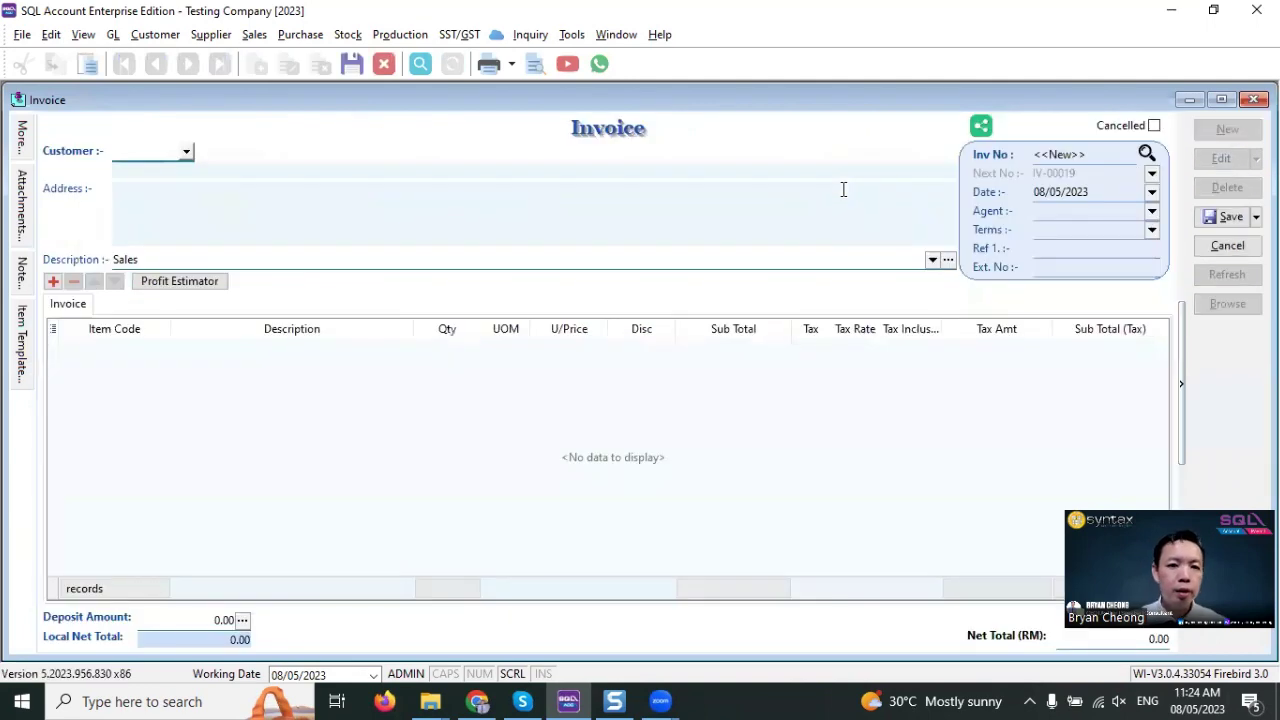
type("wa")
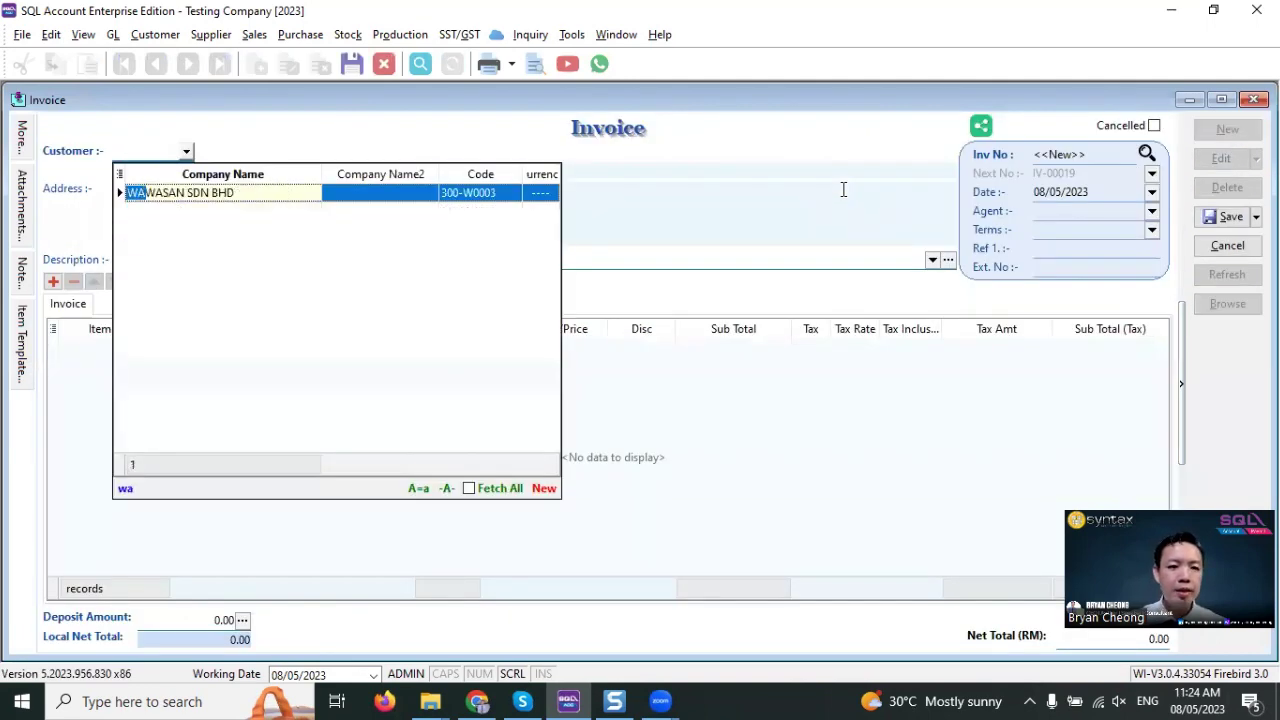
key("Return")
right_click(617, 139)
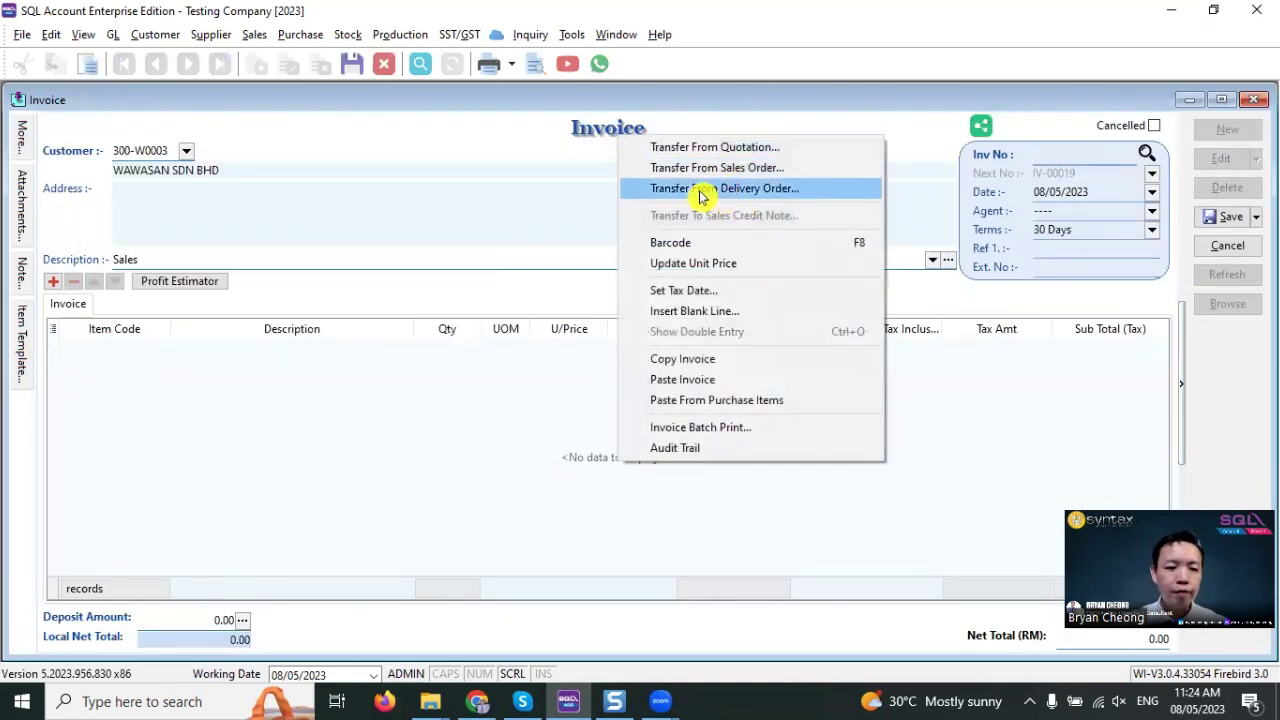
Step: Add a BLACK BAG line with a quantity of 15 directly to the invoice
left_click(121, 343)
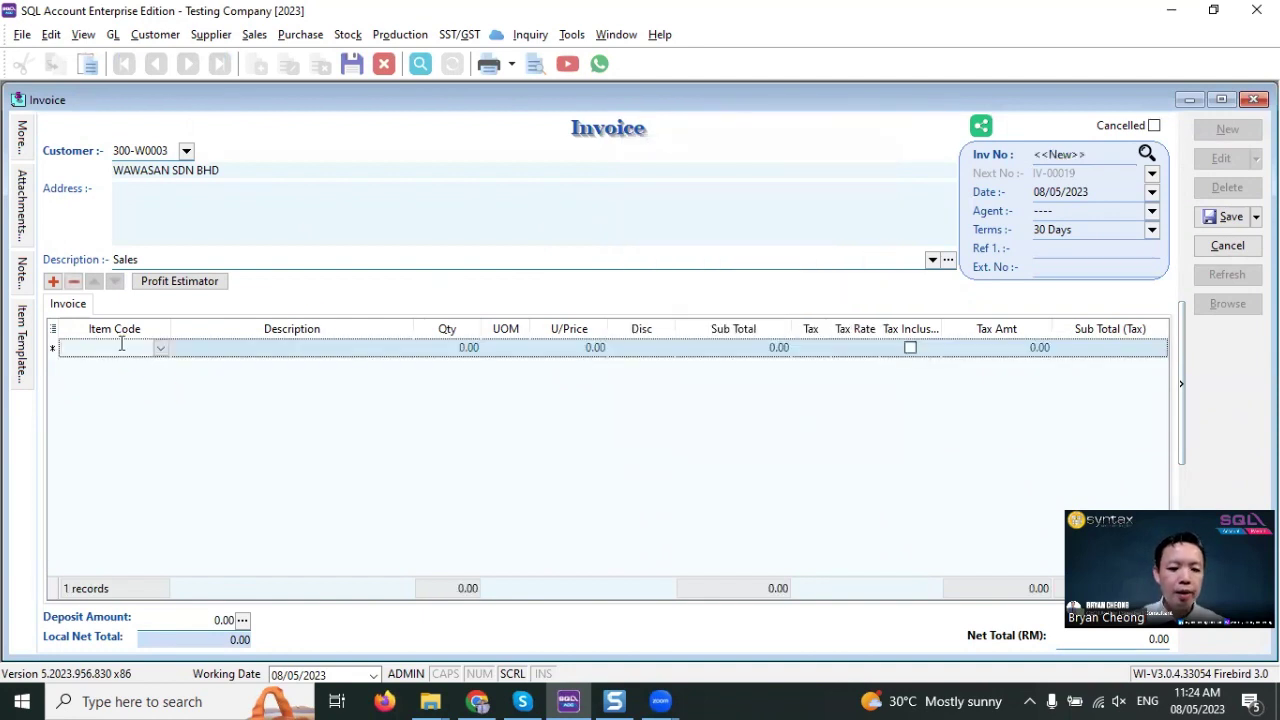
type("bag")
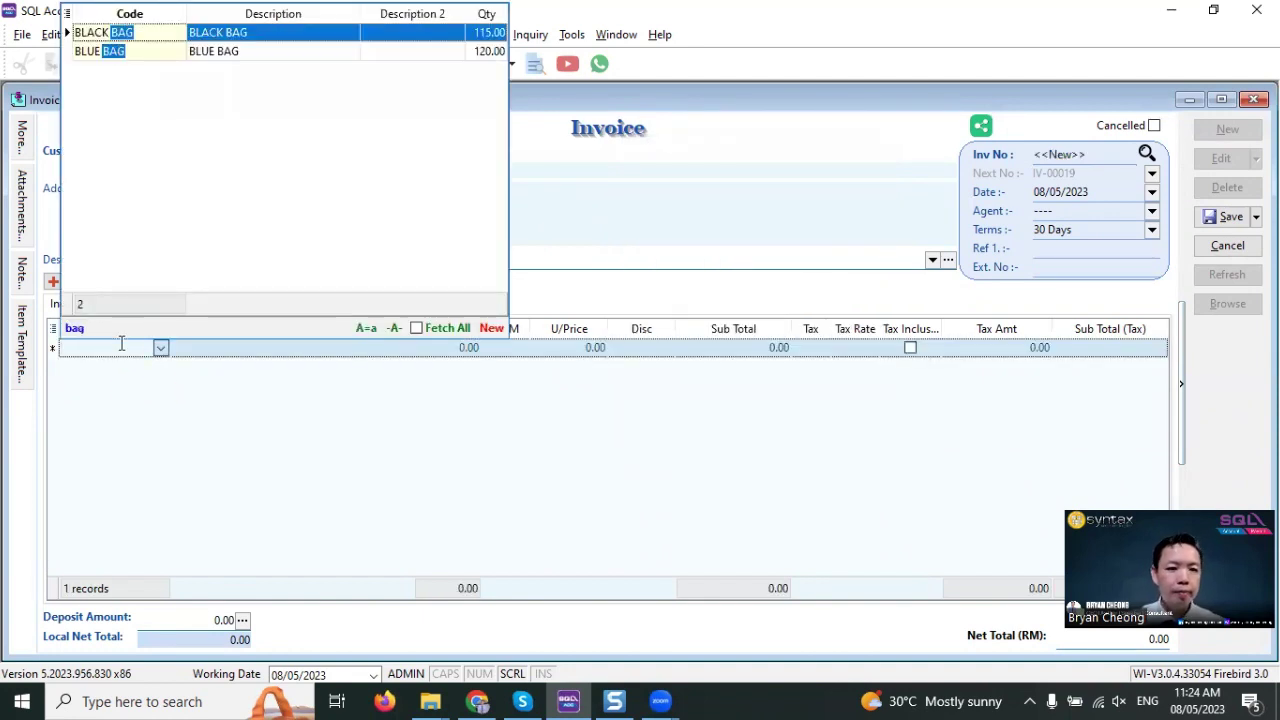
key("Return")
left_click(455, 347)
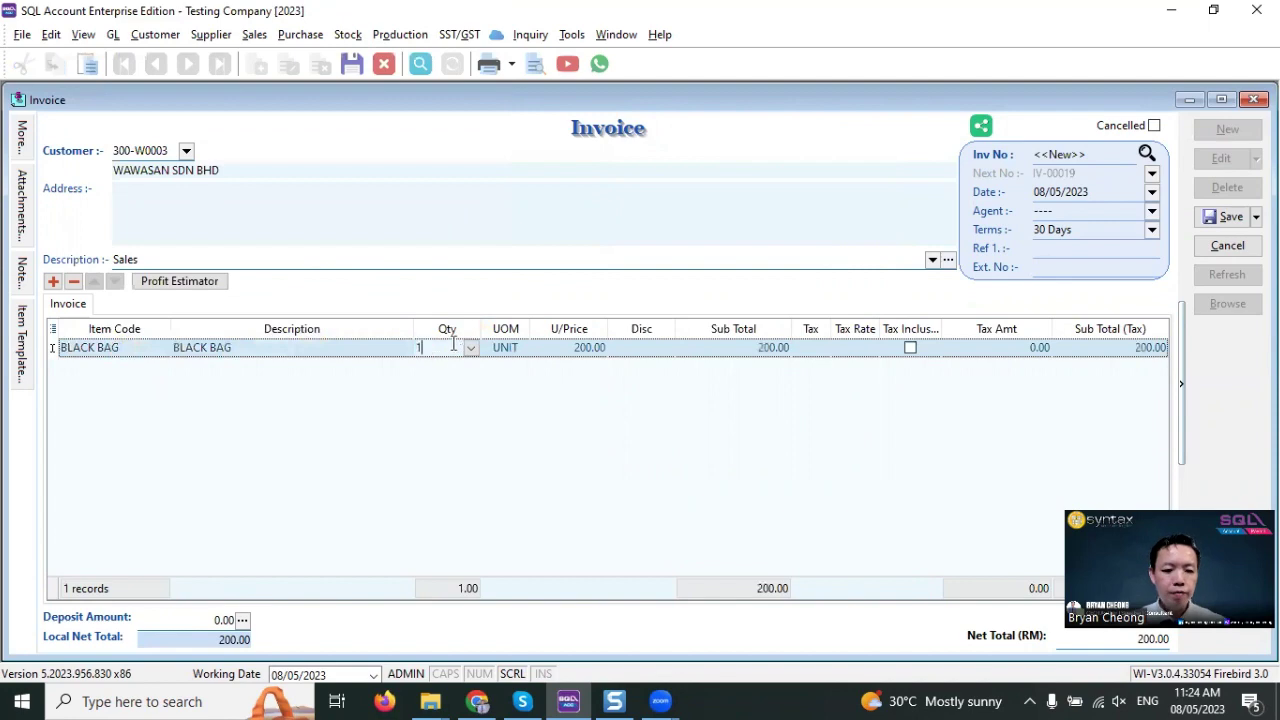
type("5")
key("Return")
Step: Add a second invoice line for BLUE BAG with a quantity of 10, and save and close the invoice
left_click(53, 282)
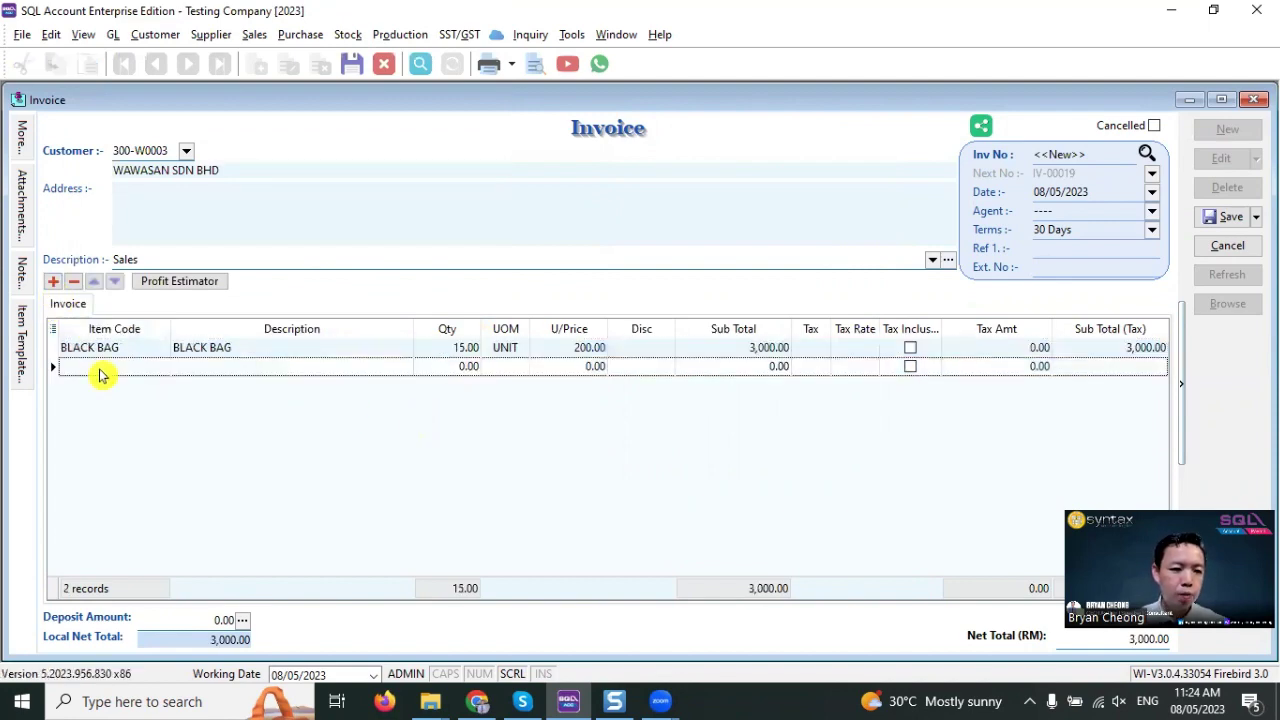
left_click(95, 368)
type("bag")
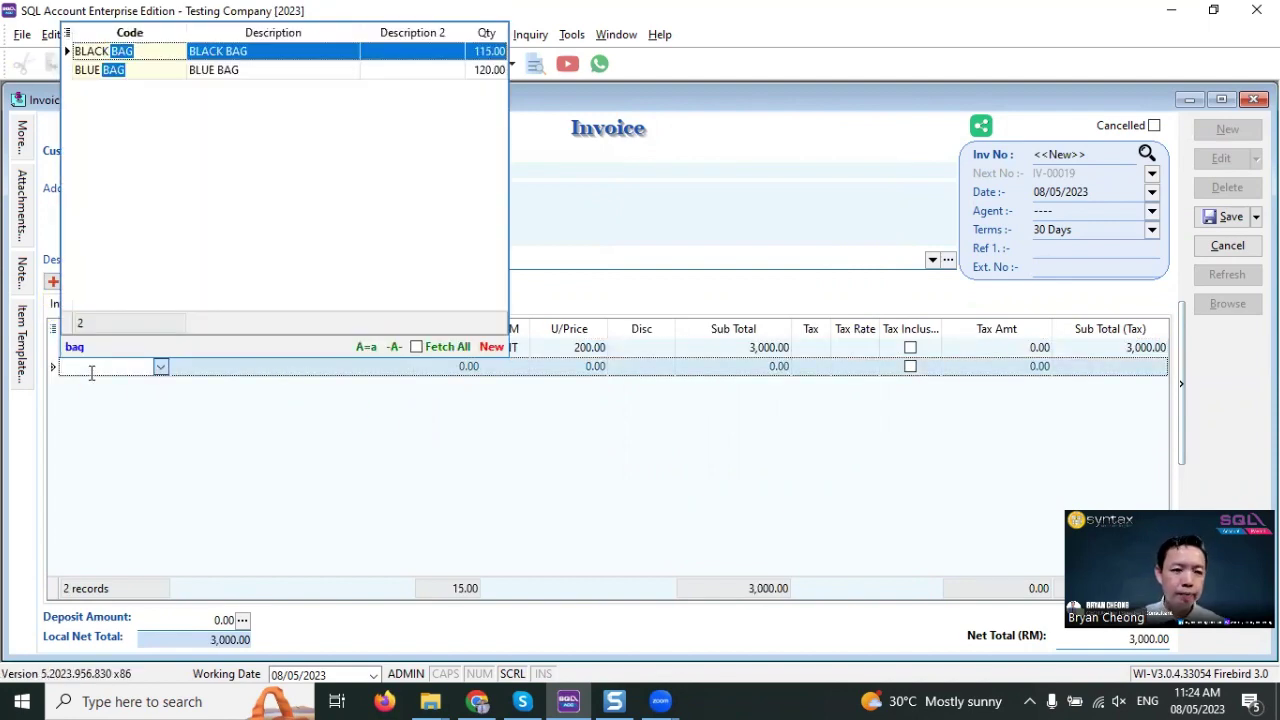
key("Down")
key("Return")
key("Return")
type("1")
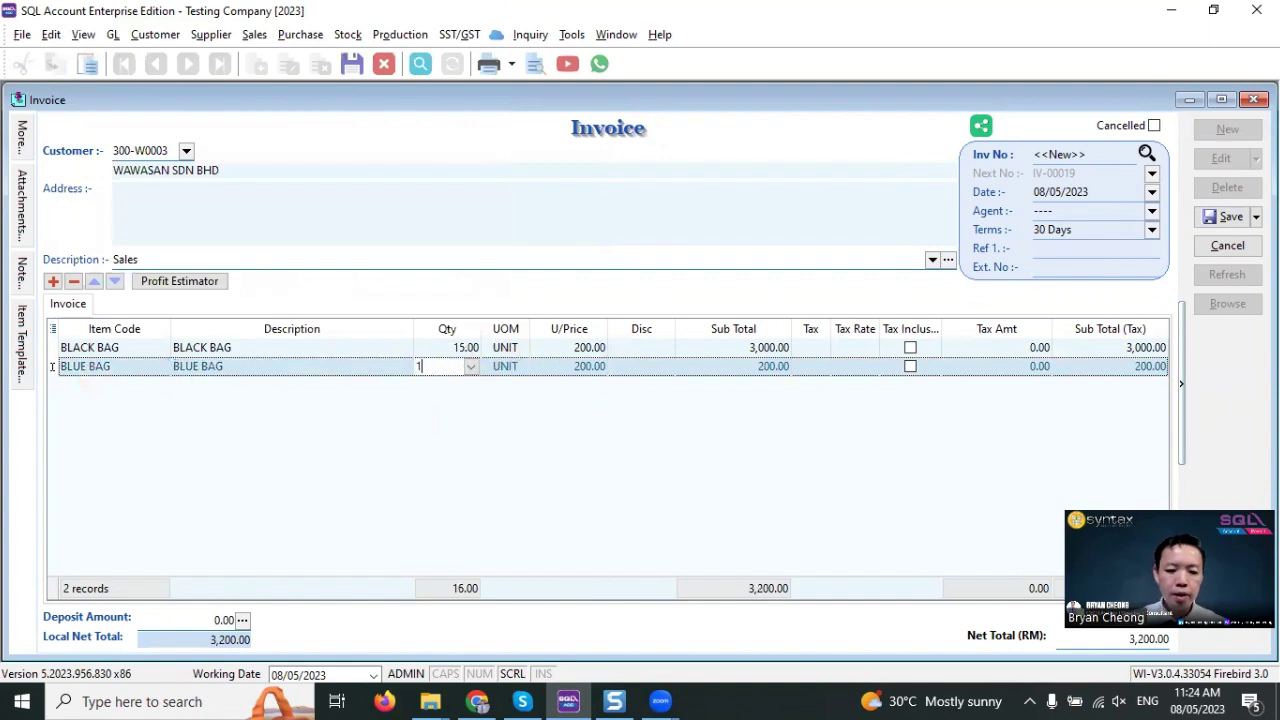
type("0")
key("Return")
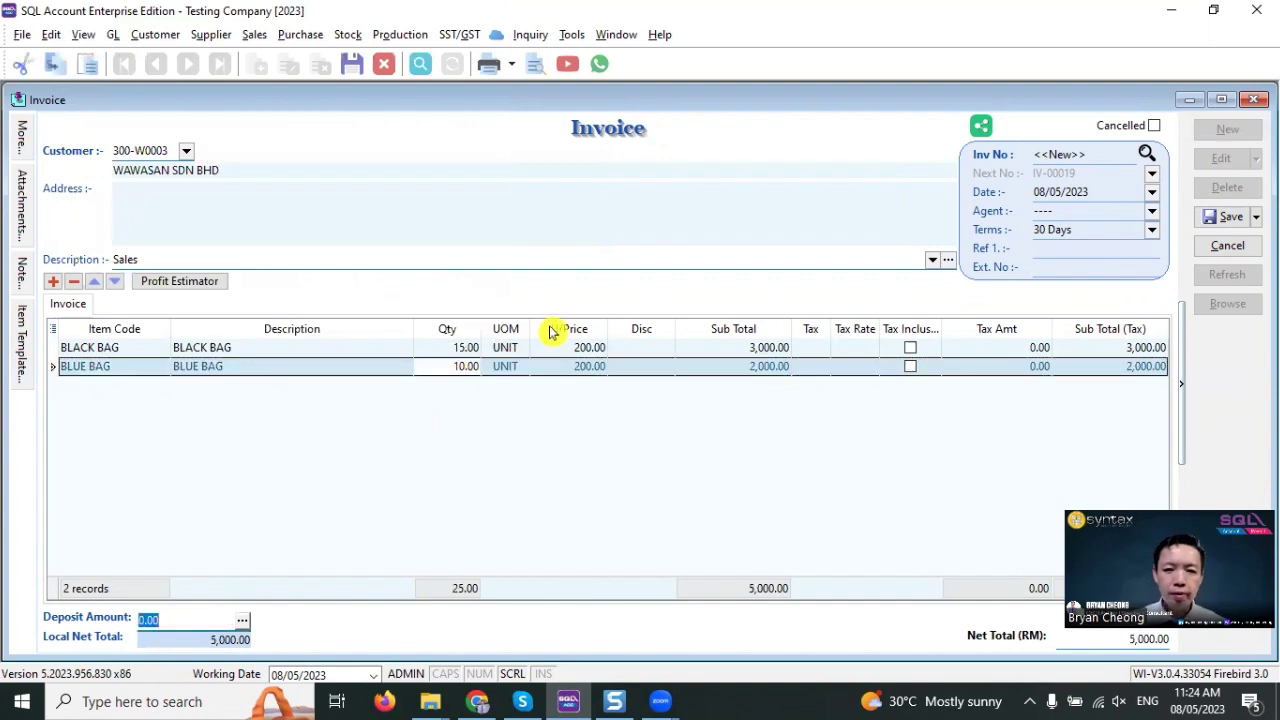
left_click(1222, 220)
left_click(1252, 100)
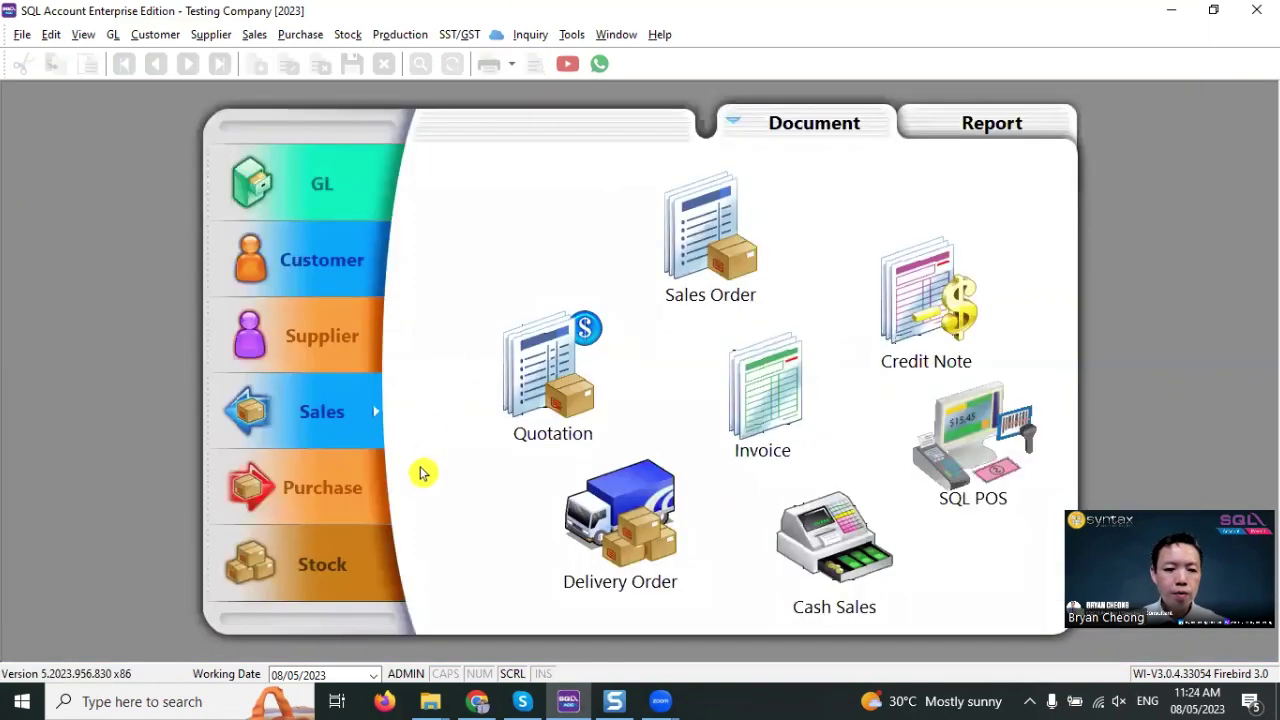
Step: Check the stock quantities of the items whose description contains "bag" after the direct invoice, and close the item list
left_click(343, 565)
left_click(722, 402)
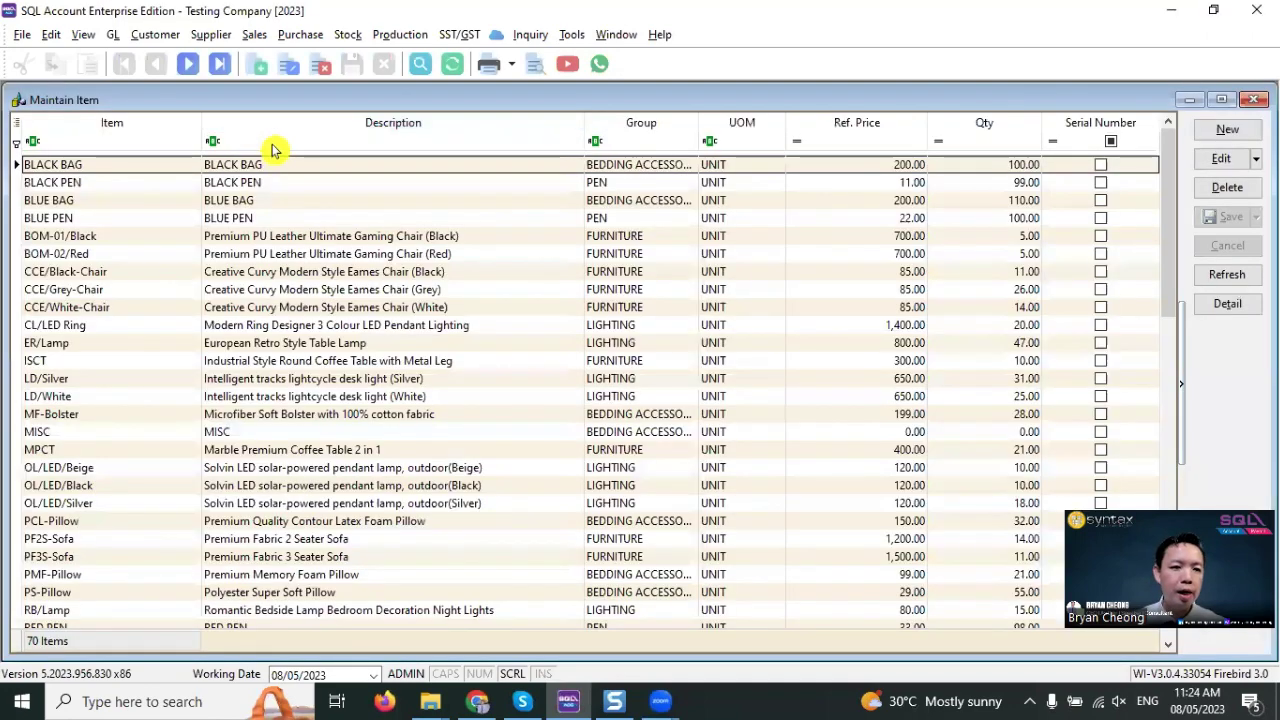
left_click(256, 145)
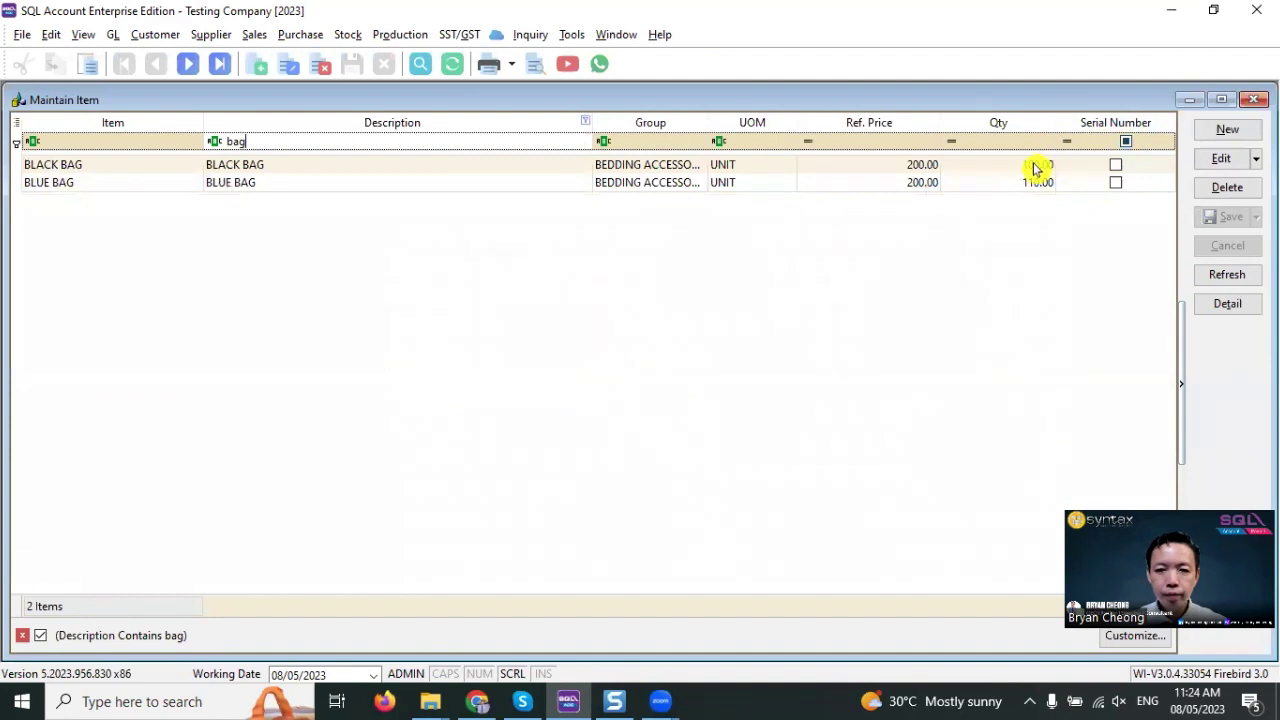
left_click(1032, 166)
left_click(1025, 184)
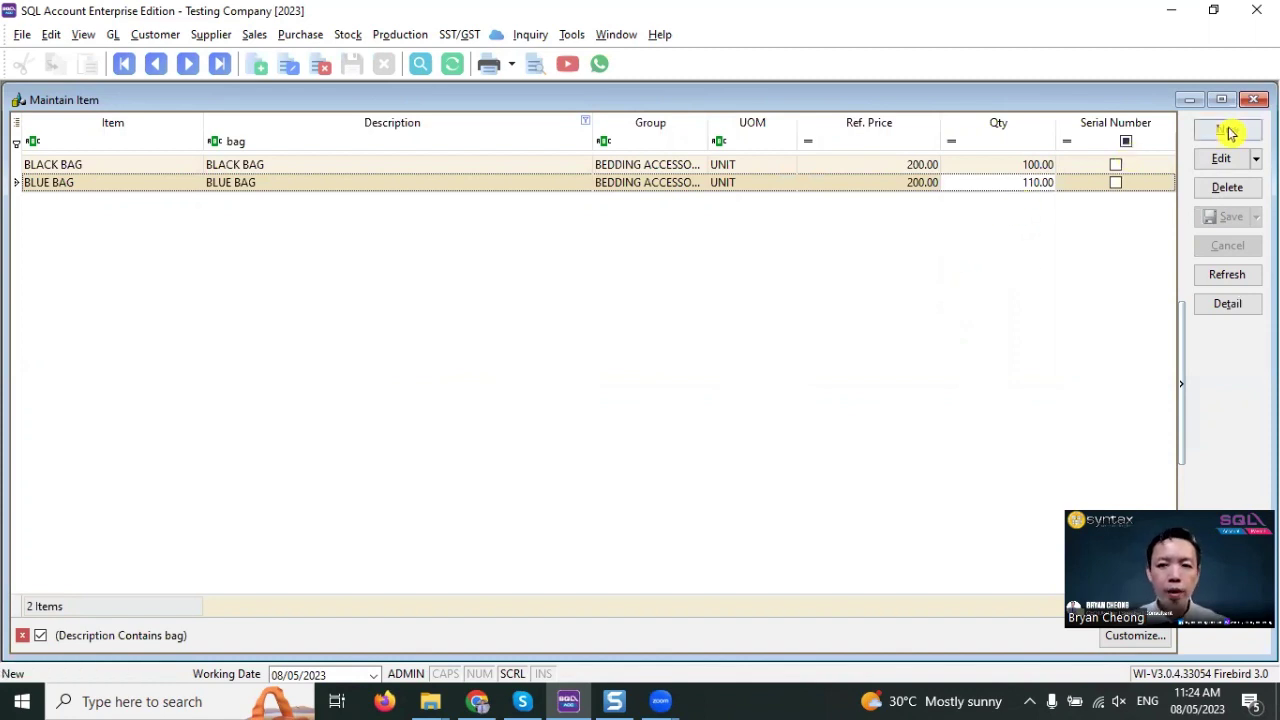
left_click(1253, 99)
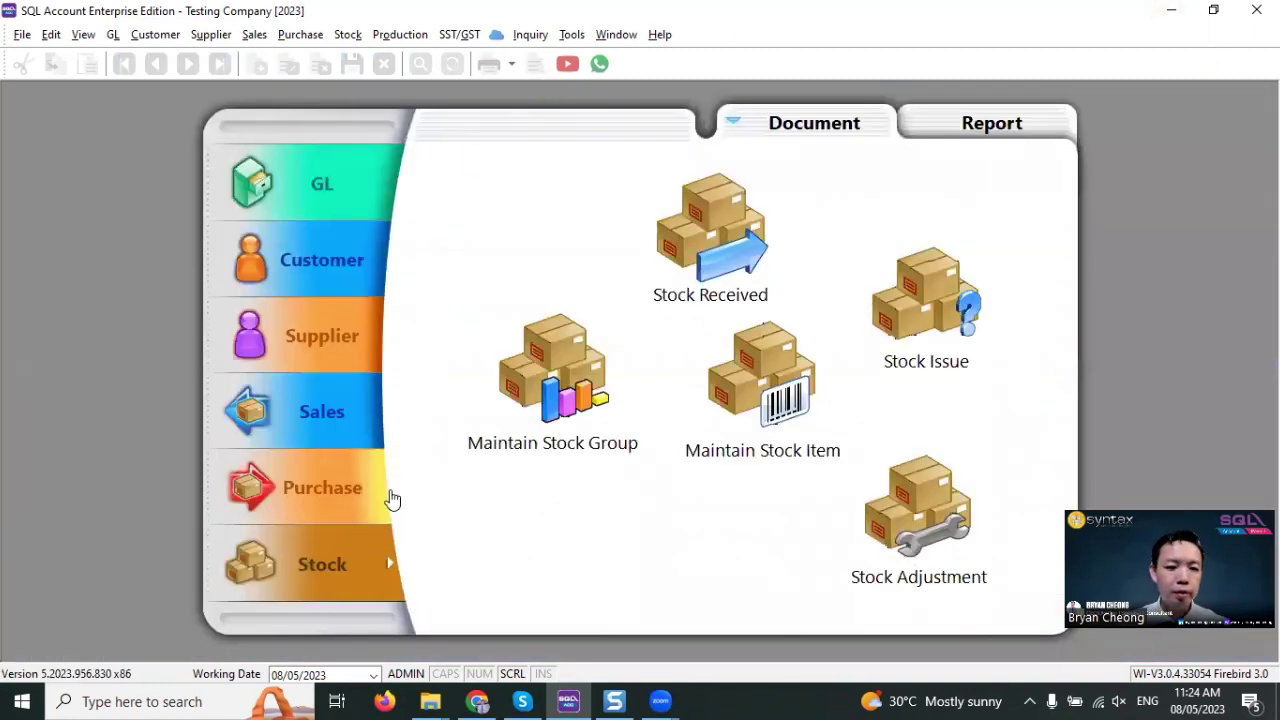
Step: Create a new stock issue with a BLACK BAG line and a quantity of 2
left_click(909, 287)
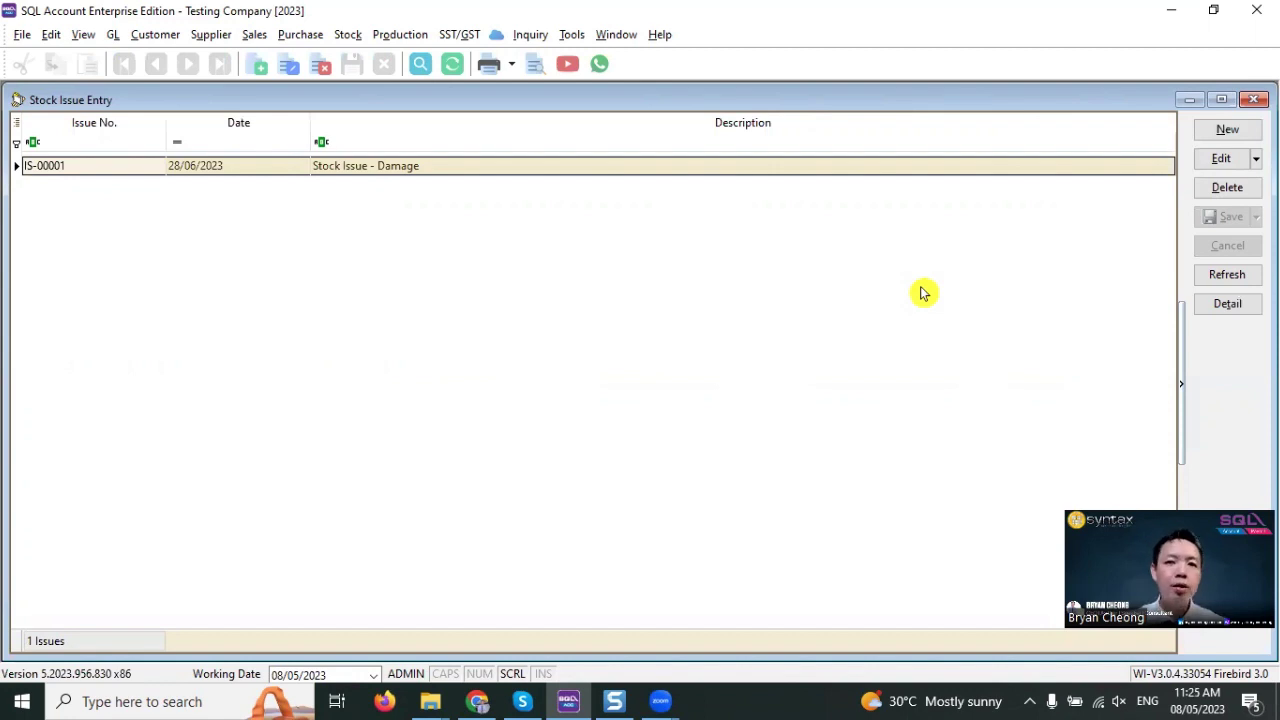
left_click(1247, 132)
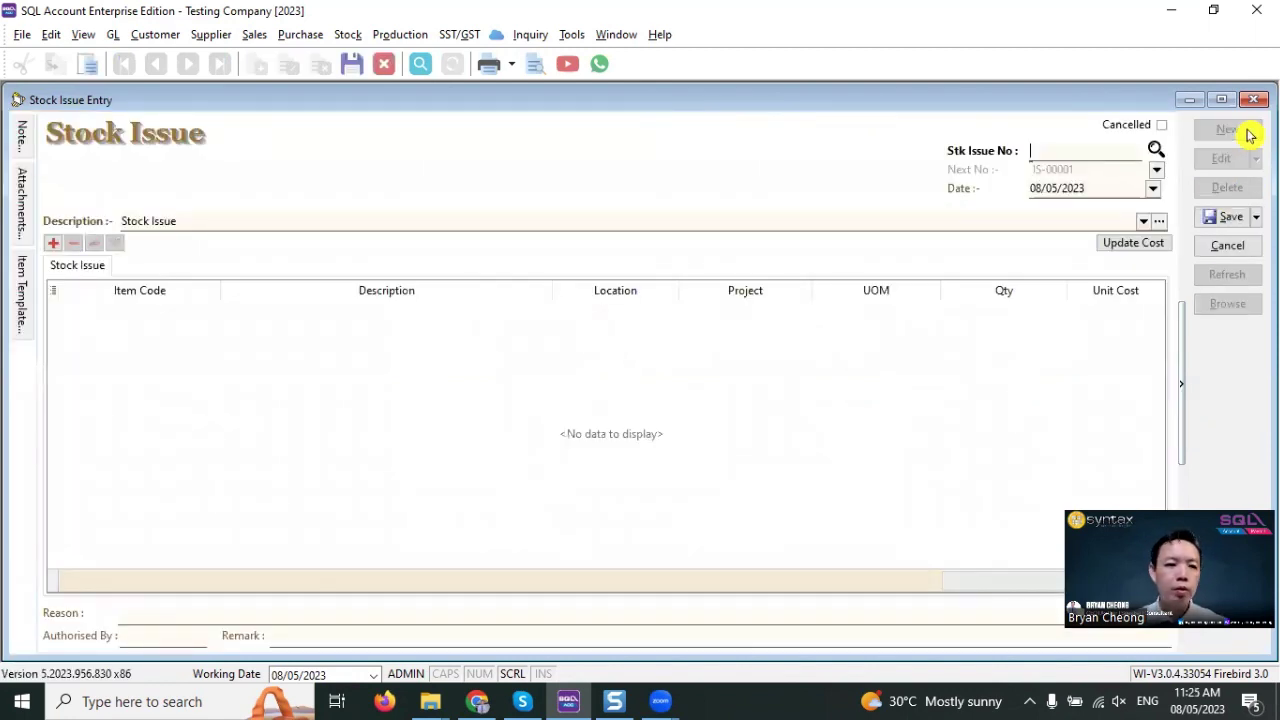
left_click(150, 310)
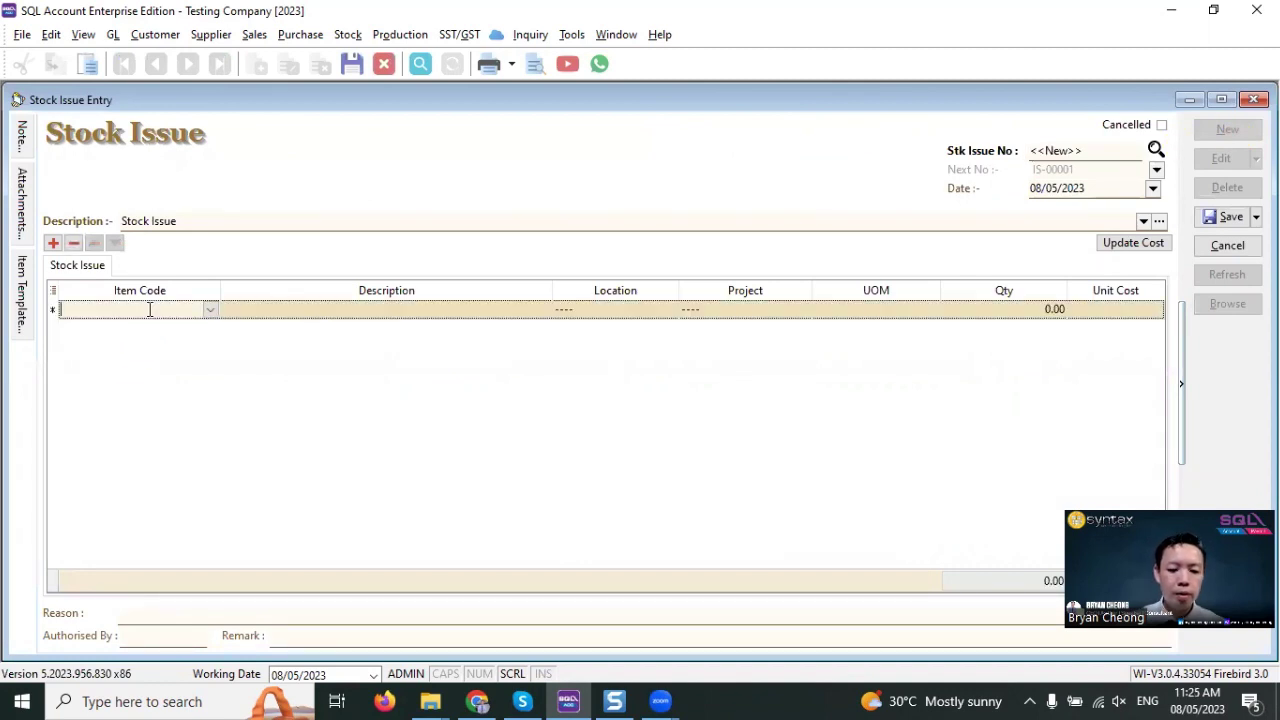
type("bla")
key("Return")
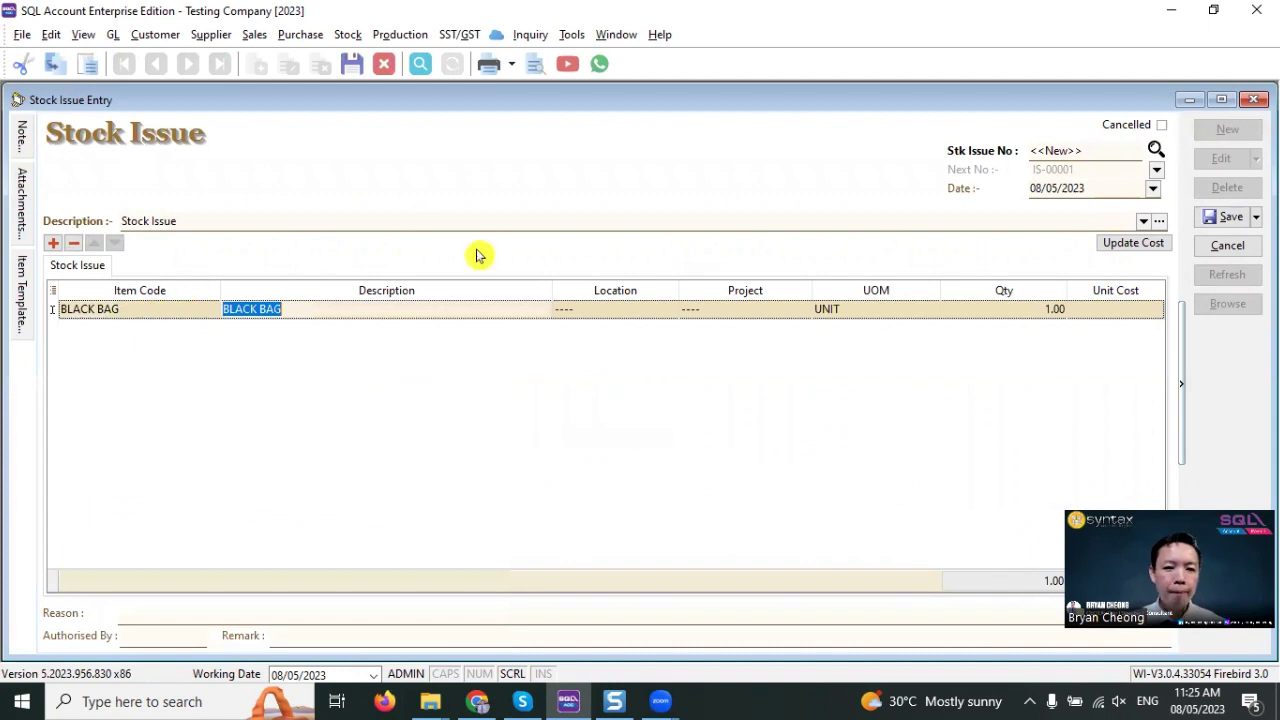
left_click(1010, 318)
type("2")
Step: Set the stock issue number to 121, and save and close the stock issue
left_click(1097, 150)
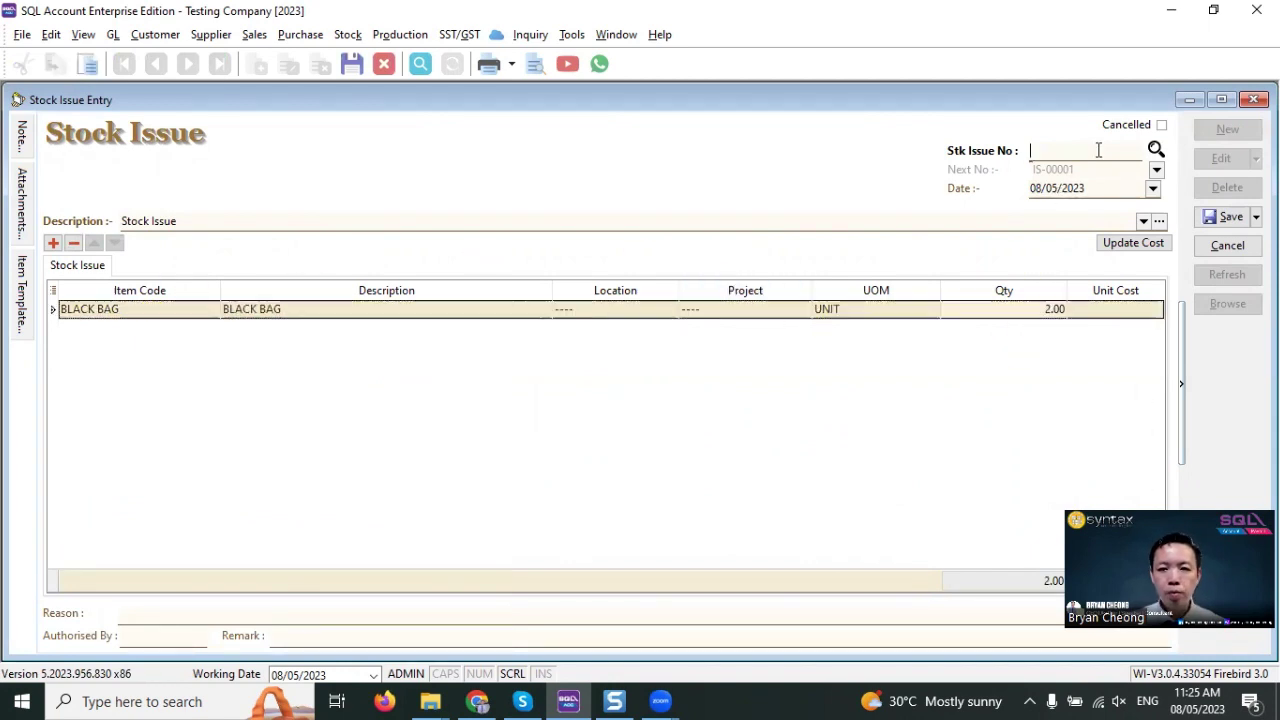
type("121")
left_click(1215, 220)
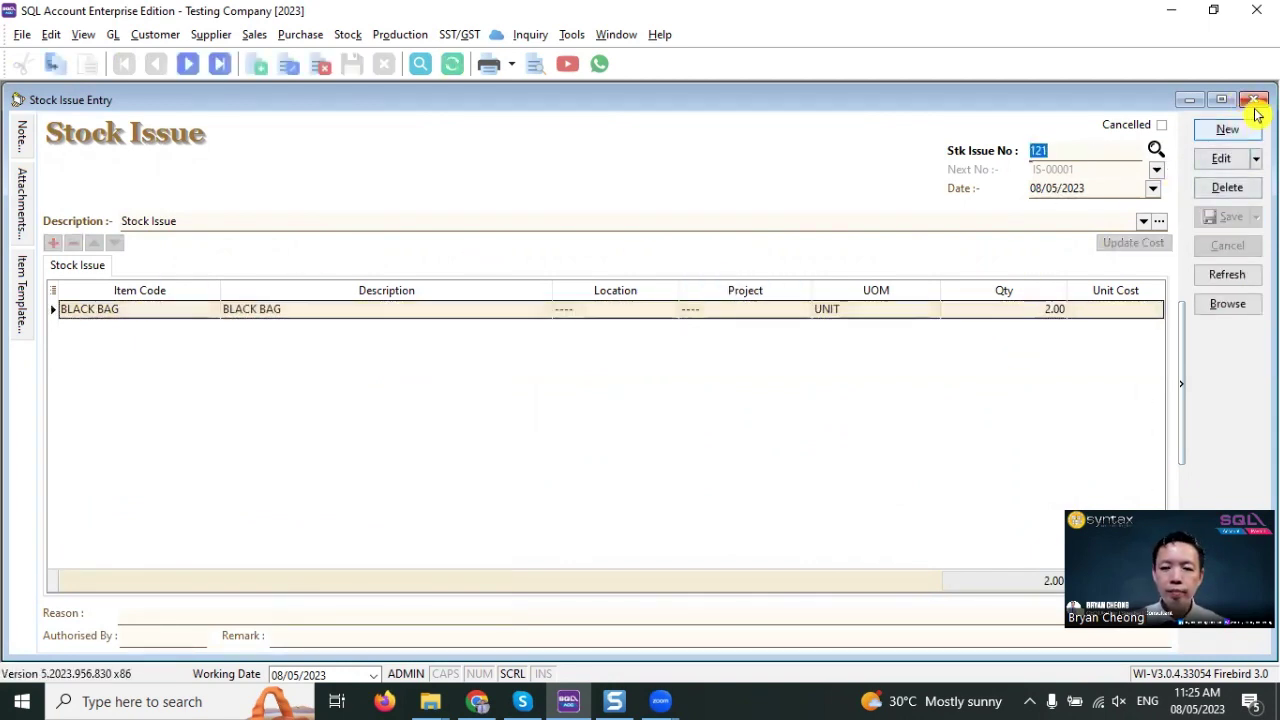
left_click(1253, 99)
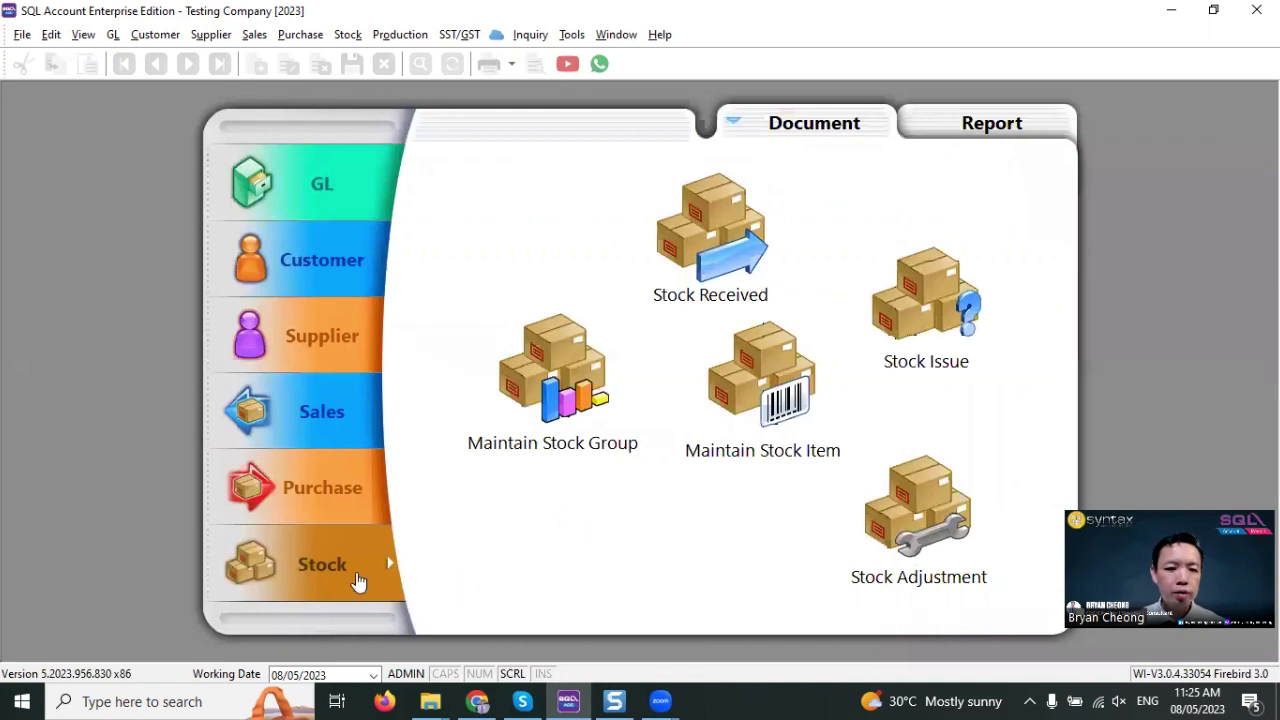
Step: Filter the stock item list by description "bag" to check the quantities after the stock issue, and close the list
left_click(718, 398)
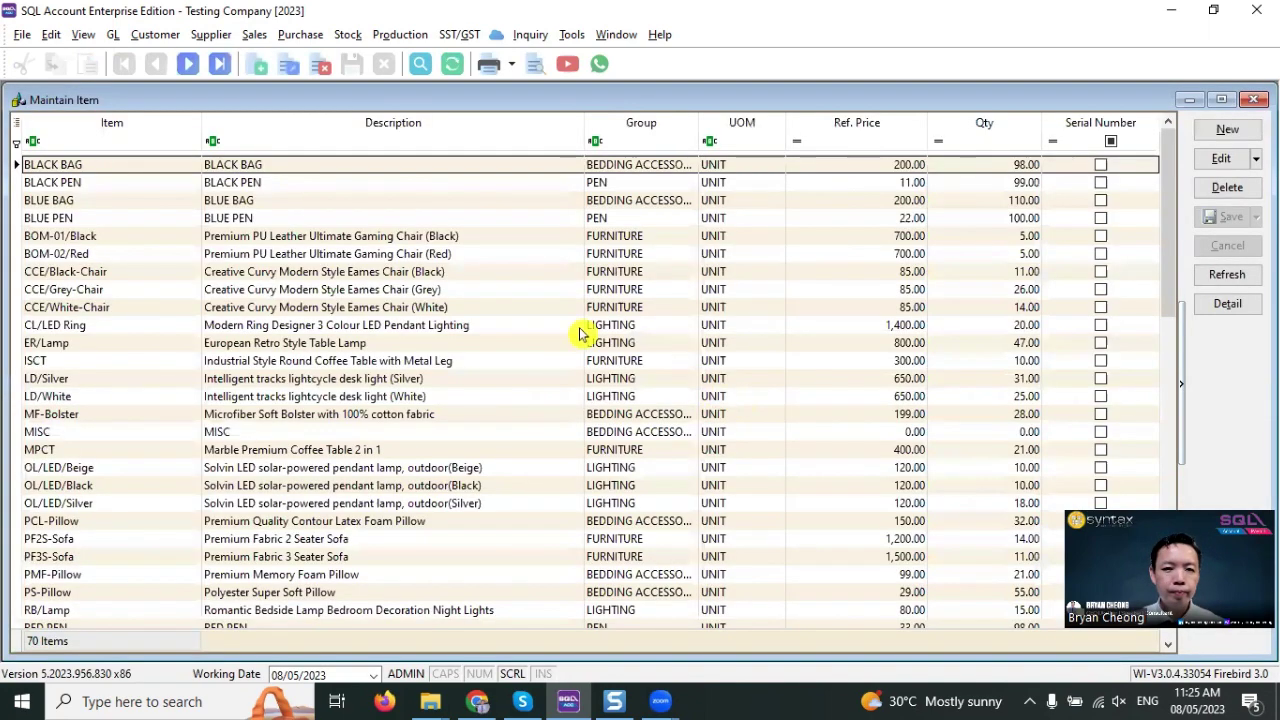
left_click(459, 144)
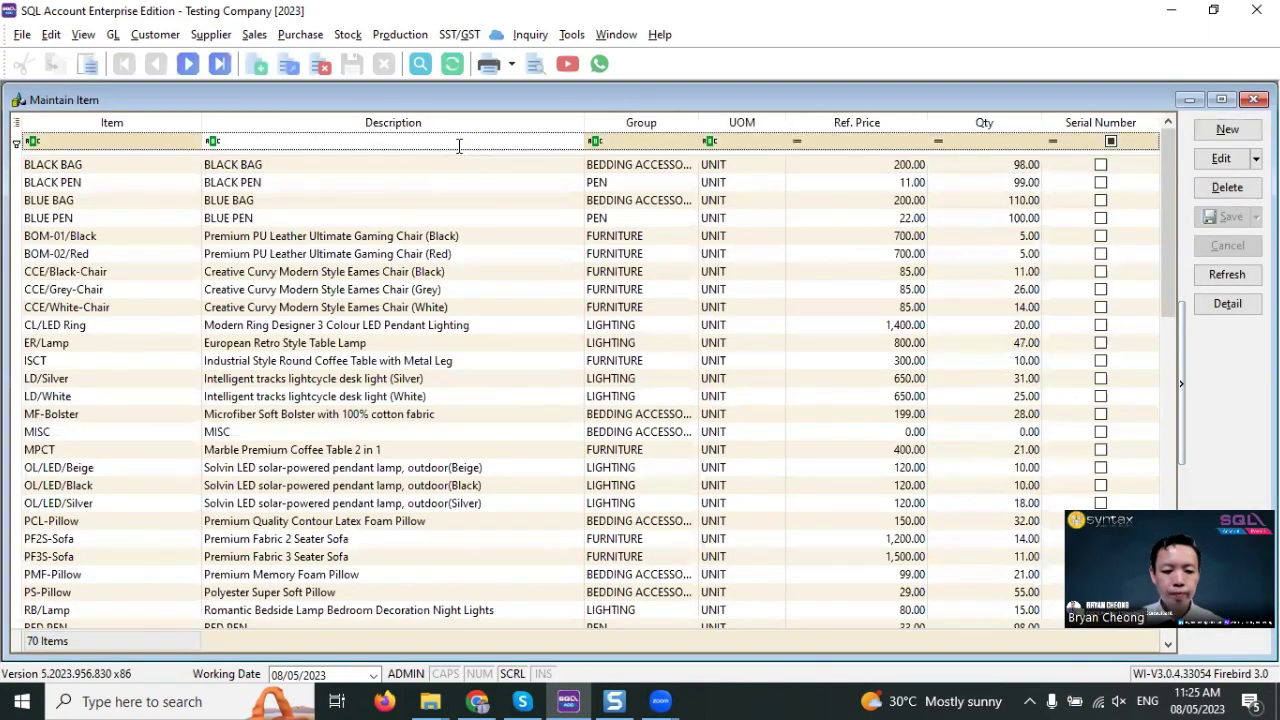
key("Return")
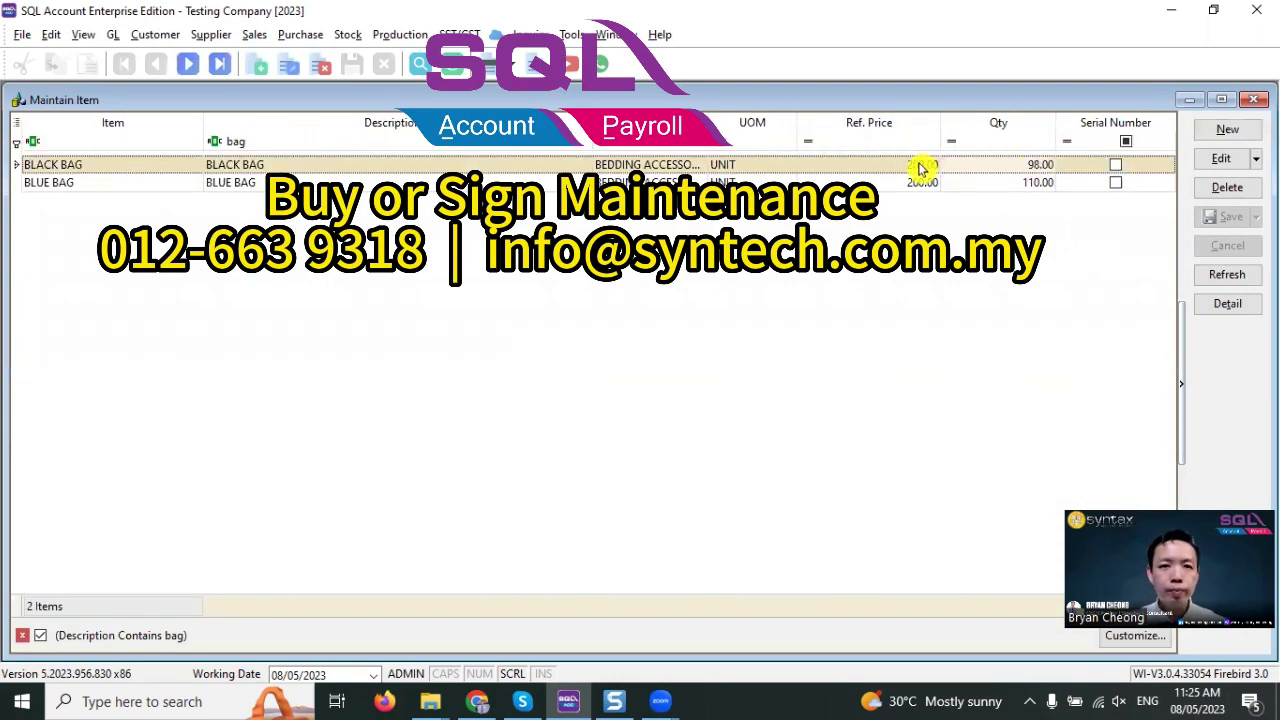
left_click(1254, 100)
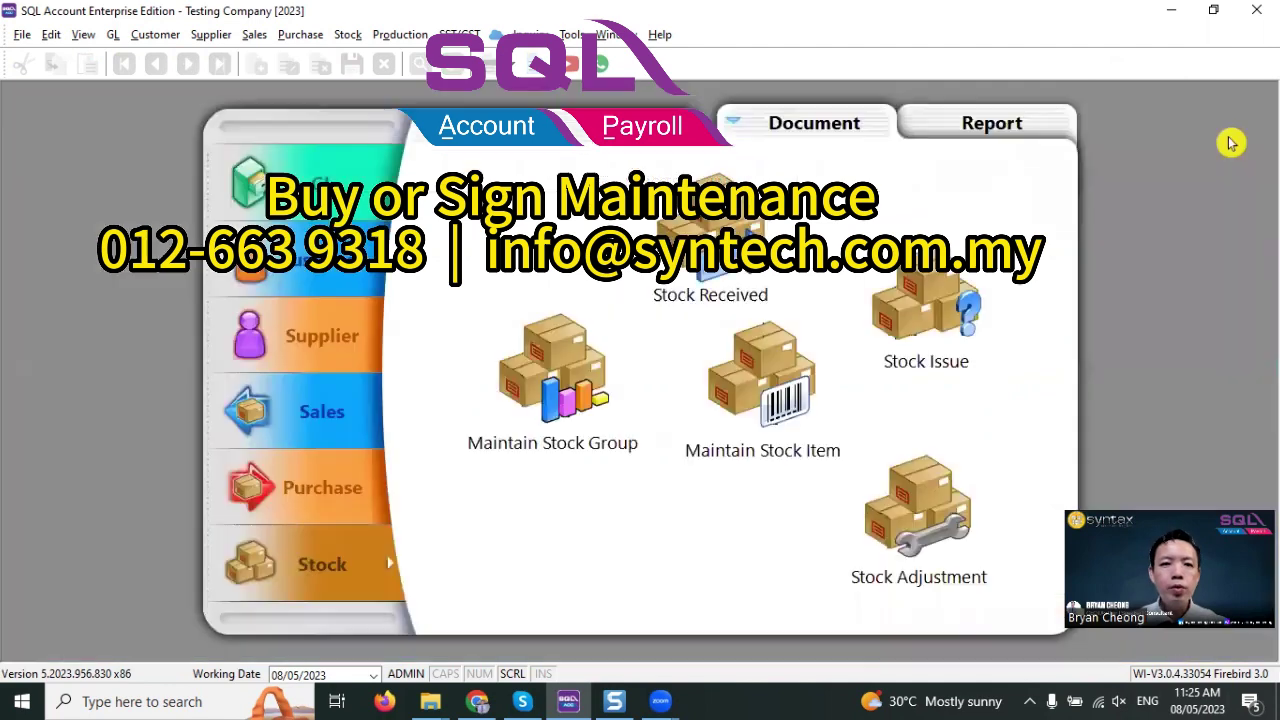